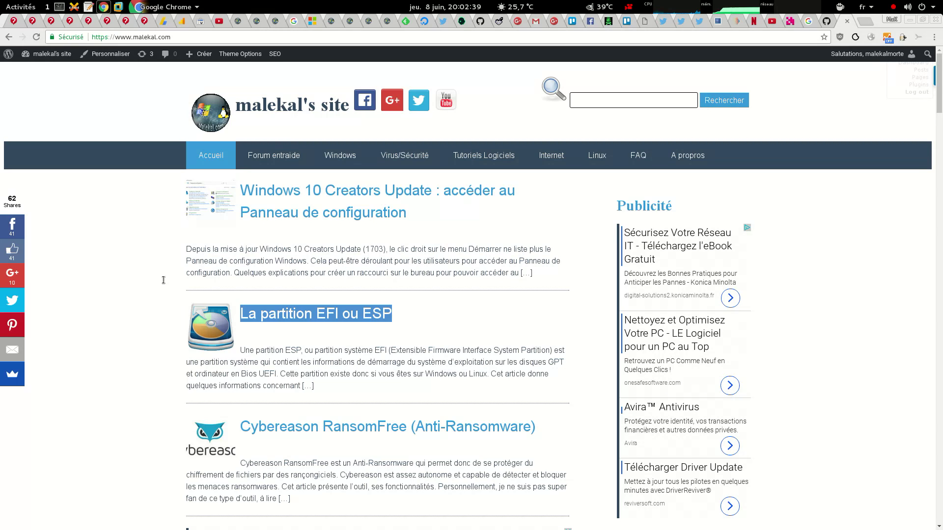
- Switch to VMware's Windows10 virtual machine in full screen and launch MiniTool Partition Wizard from its desktop shortcut
{"action": "left_click", "coordinate": [119, 7]}
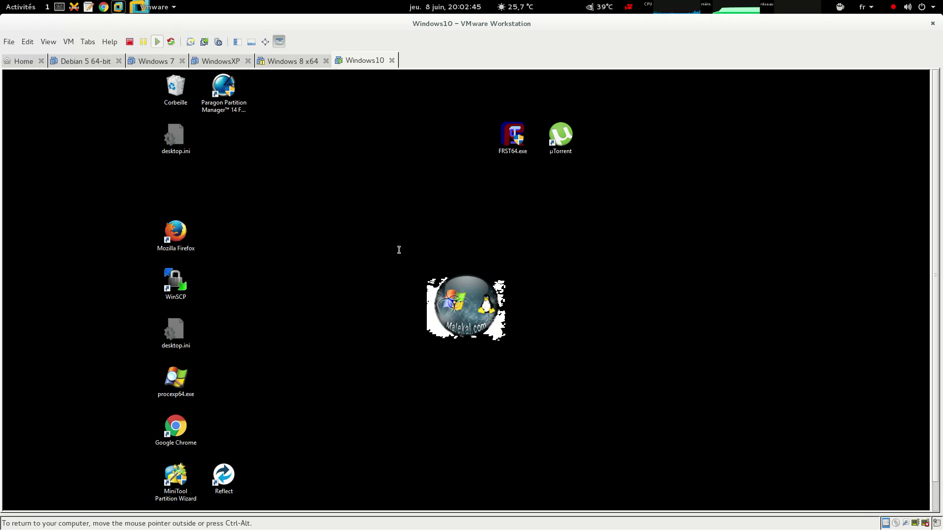
{"action": "left_click", "coordinate": [279, 41]}
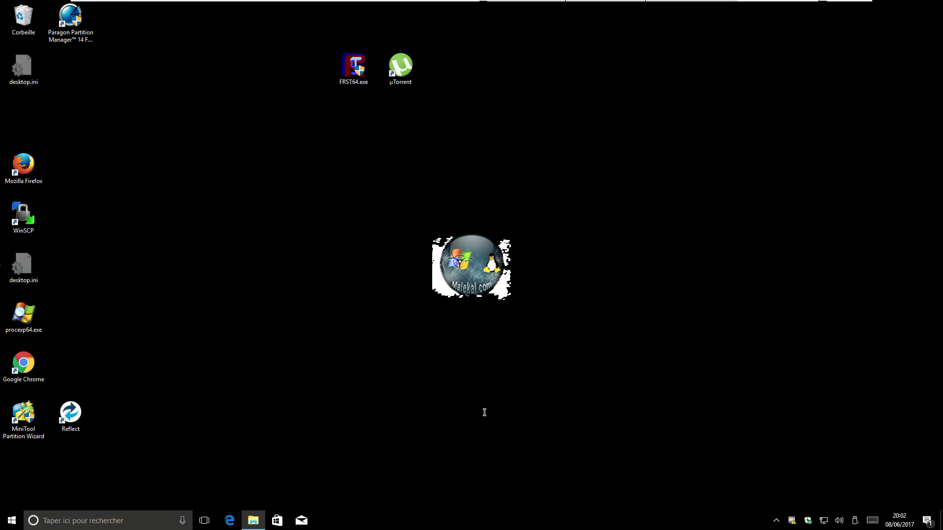
{"action": "left_click_drag", "start_coordinate": [24, 444], "coordinate": [212, 320]}
{"action": "left_click_drag", "start_coordinate": [23, 417], "coordinate": [265, 173]}
{"action": "double_click", "coordinate": [265, 172]}
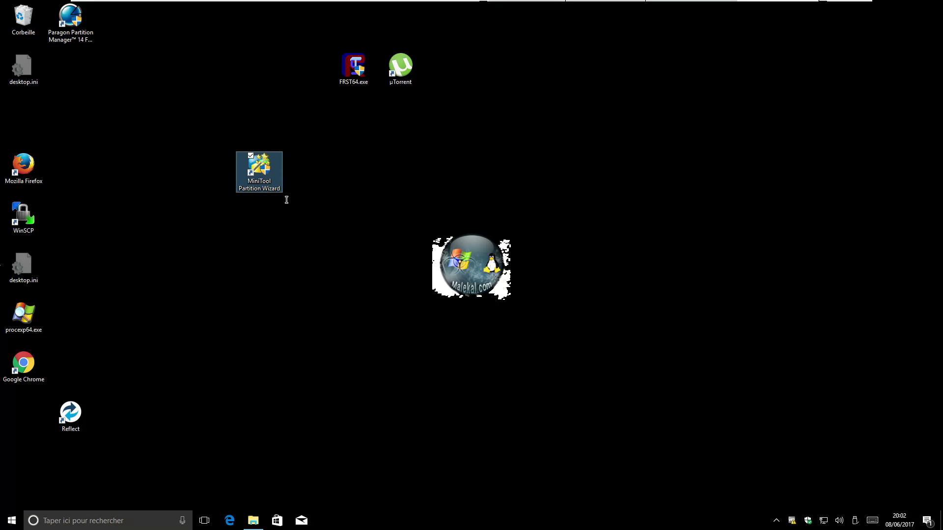
{"action": "left_click", "coordinate": [438, 331]}
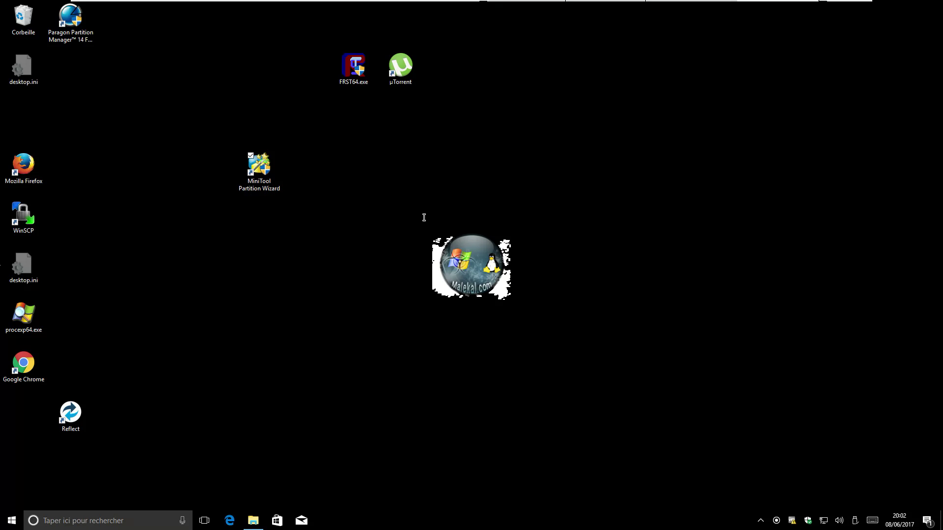
{"action": "left_click", "coordinate": [424, 218]}
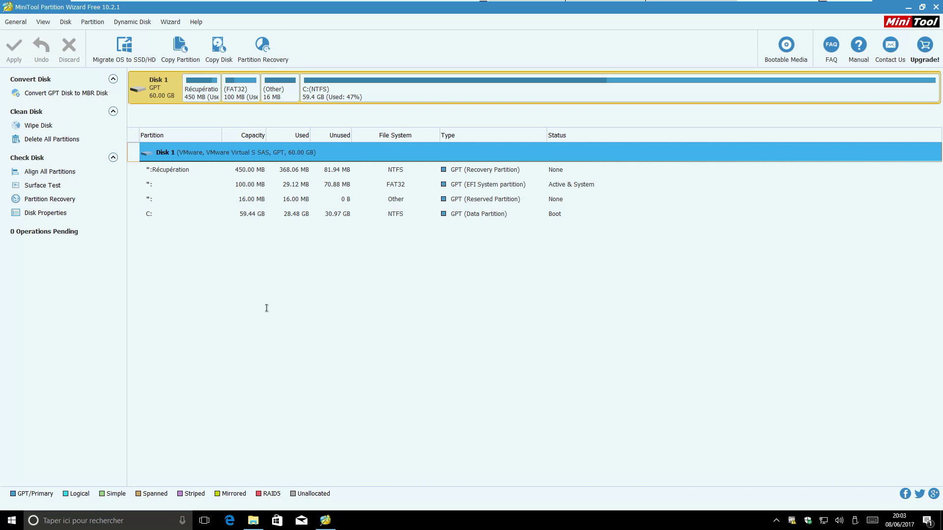
- Examine the recovery, EFI system, reserved and C: partitions on Disk 1, and close the partition tool
{"action": "left_click", "coordinate": [184, 169]}
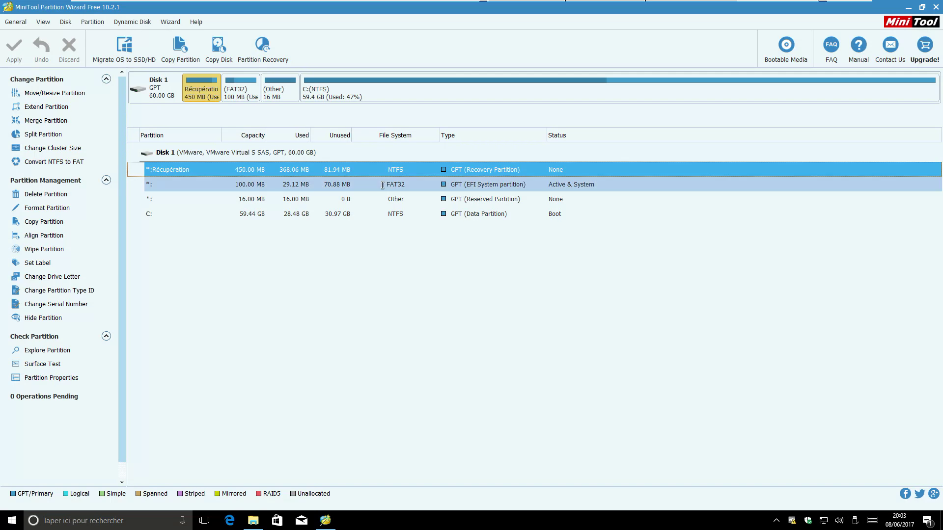
{"action": "left_click", "coordinate": [275, 191]}
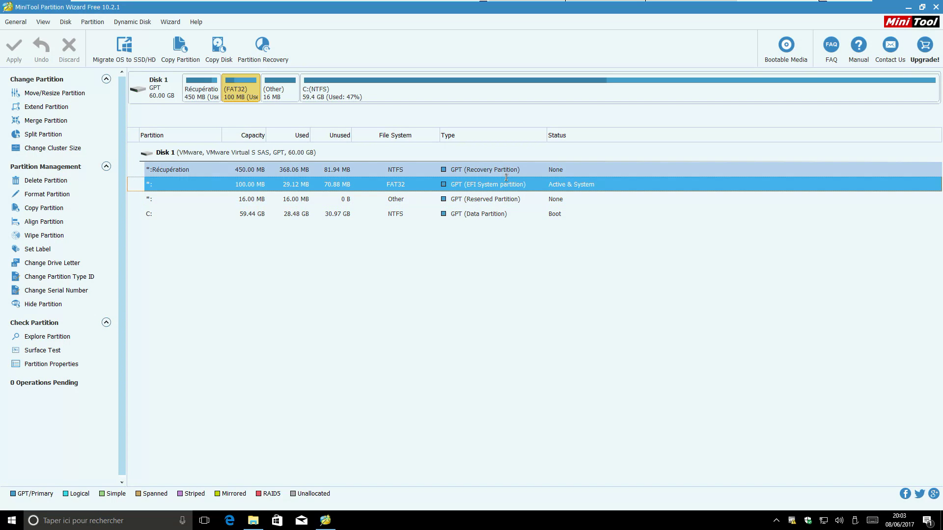
{"action": "left_click", "coordinate": [269, 206]}
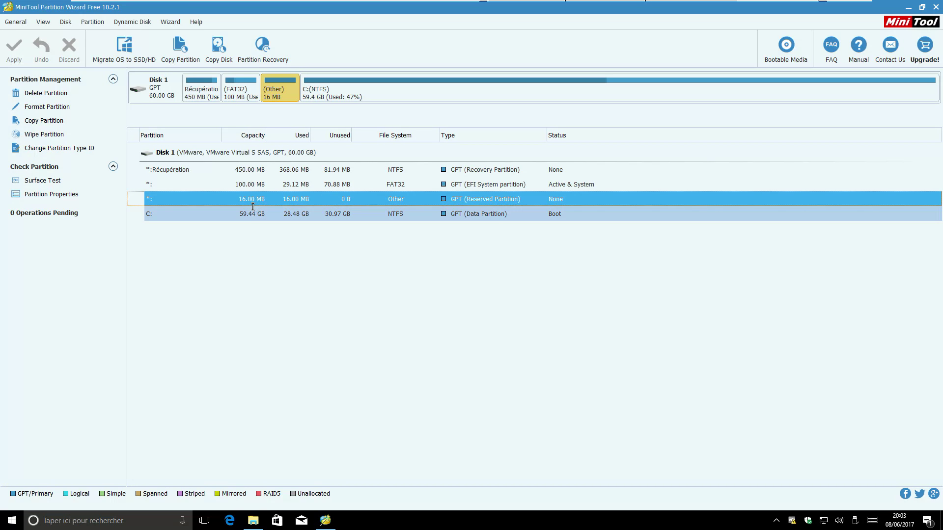
{"action": "left_click", "coordinate": [250, 224]}
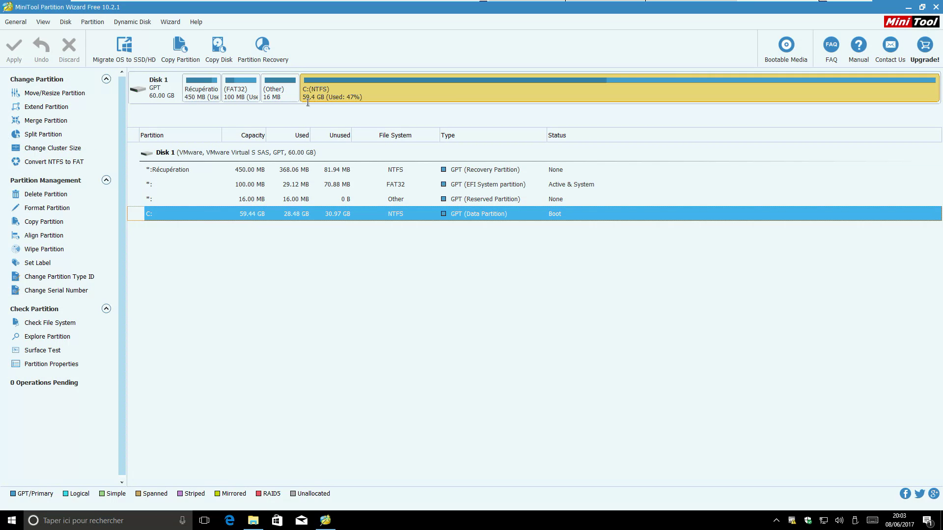
{"action": "left_click", "coordinate": [270, 93]}
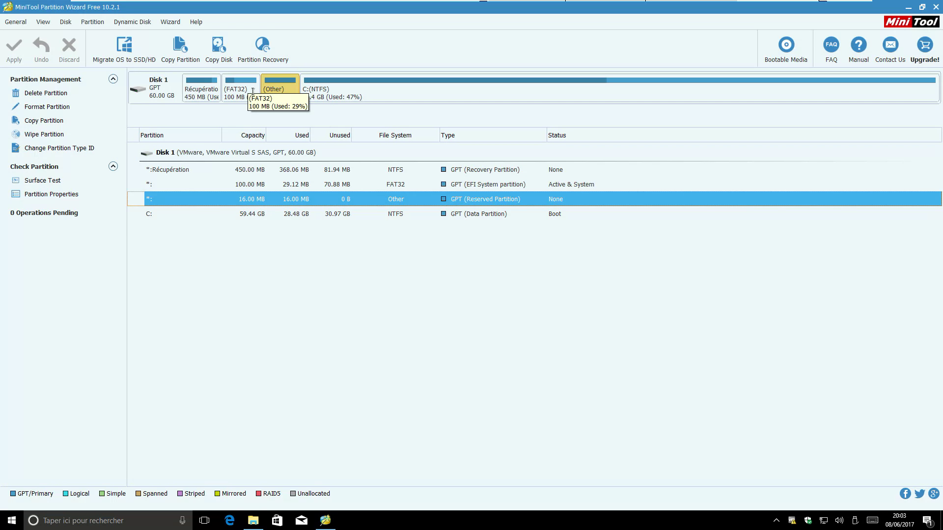
{"action": "left_click", "coordinate": [319, 96]}
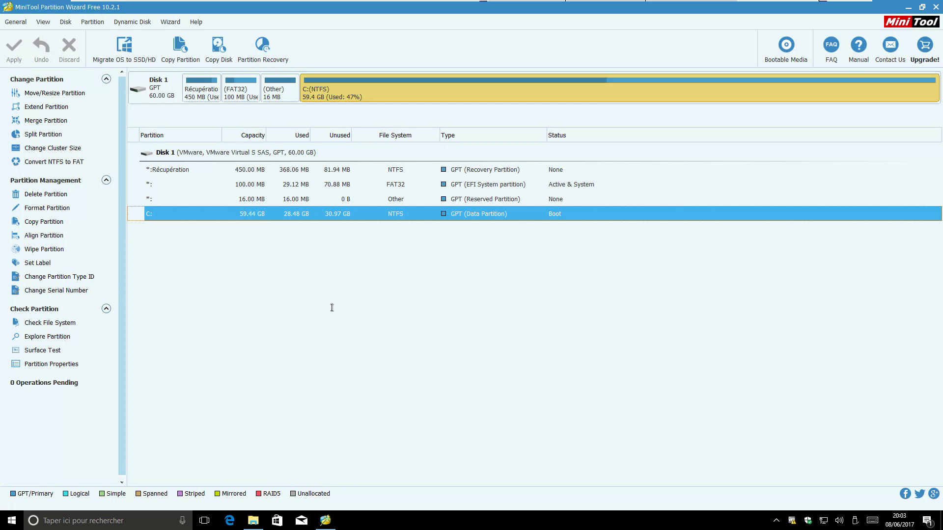
{"action": "left_click", "coordinate": [935, 7]}
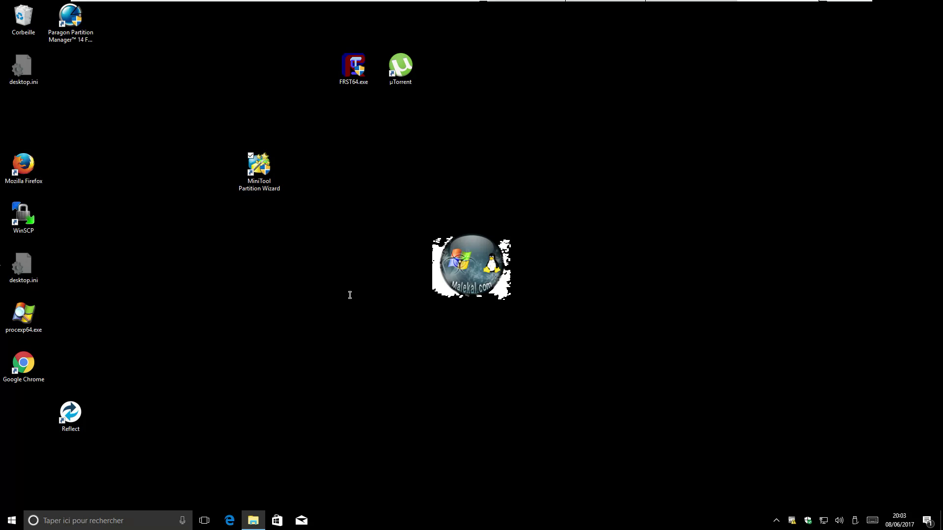
- Move the Reflect shortcut to the desktop area below MiniTool Partition Wizard and restart Windows
{"action": "left_click_drag", "start_coordinate": [86, 432], "coordinate": [305, 294]}
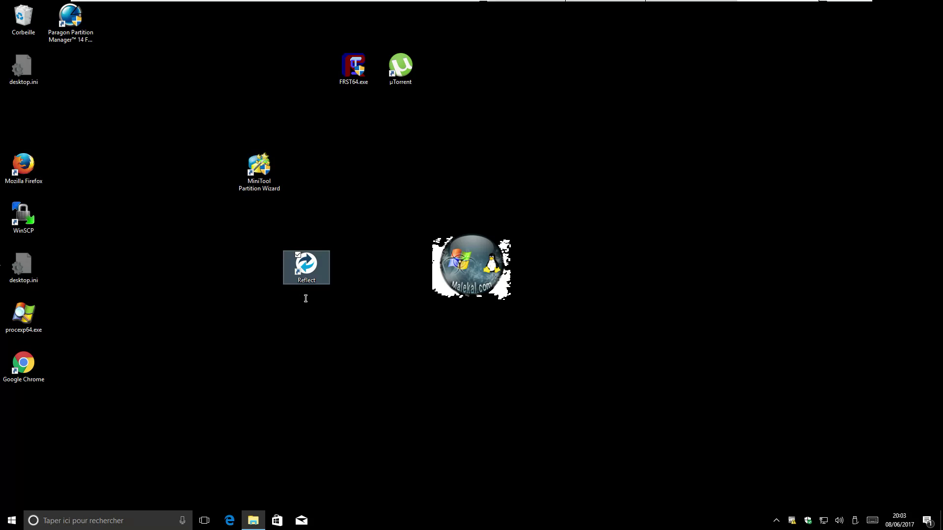
{"action": "right_click", "coordinate": [13, 523]}
{"action": "mouse_move", "coordinate": [59, 494]}
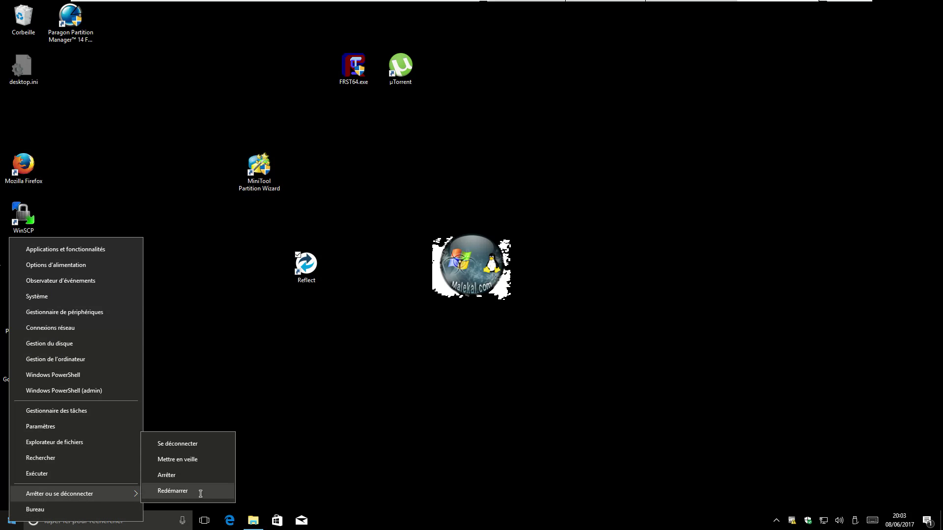
{"action": "left_click", "coordinate": [200, 491]}
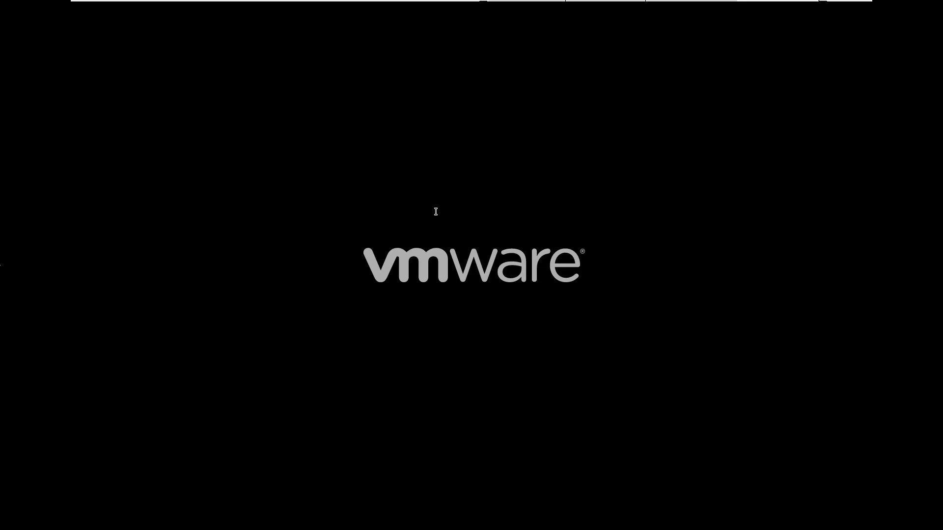
- Boot the virtual machine from EFI VMware Virtual SATA CDROM Drive (1.0) to load the MiniTool Partition Wizard environment
{"action": "key", "text": "F2"}
{"action": "key", "text": "Down"}
{"action": "key", "text": "Return"}
{"action": "key", "text": "Down"}
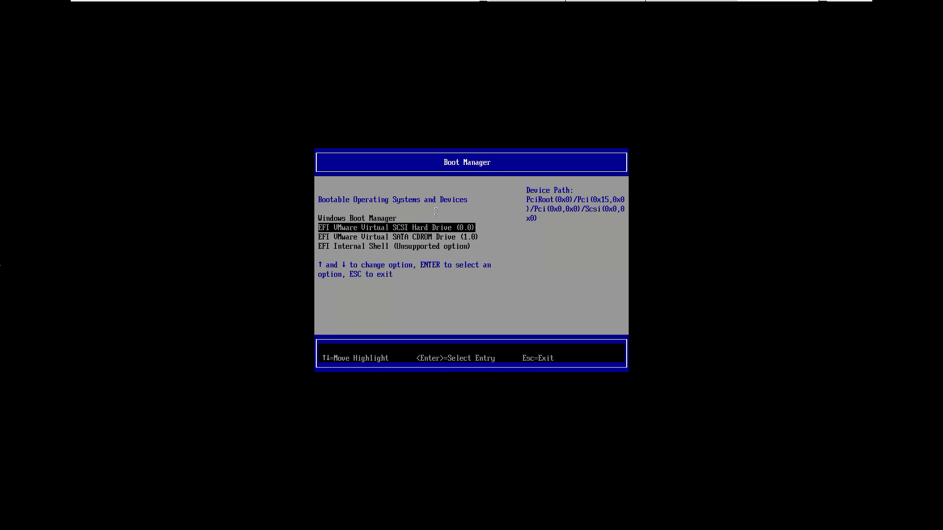
{"action": "key", "text": "Down"}
{"action": "key", "text": "Return"}
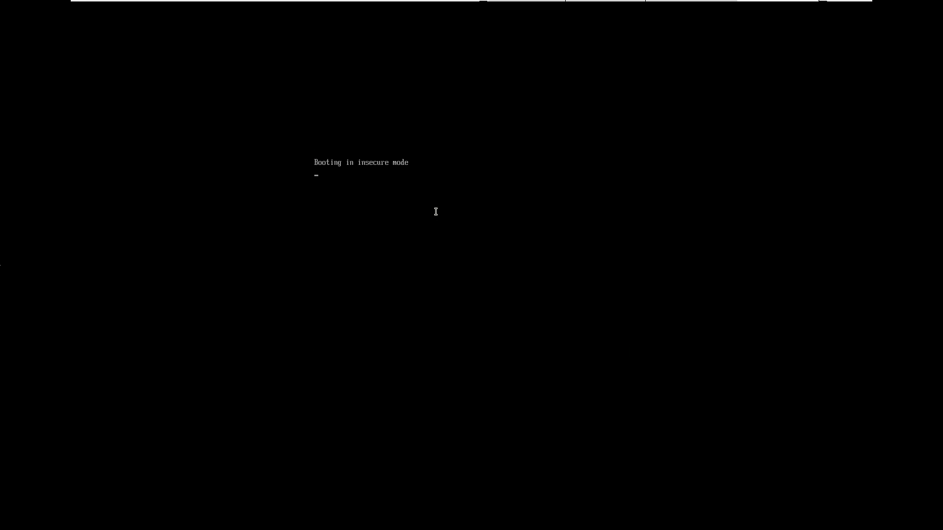
{"action": "key", "text": "Return"}
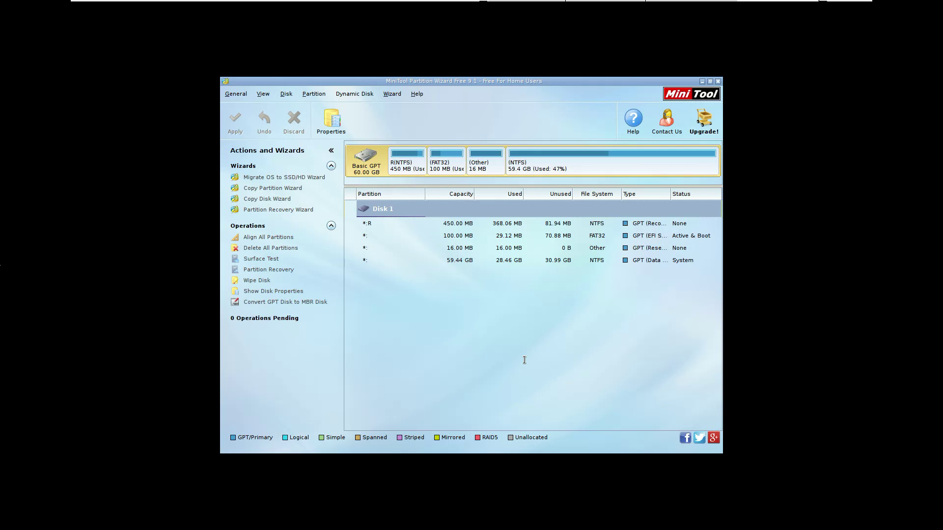
- Review the FAT32 EFI system partition and the NTFS recovery partition before it on Disk 1
{"action": "left_click", "coordinate": [446, 169]}
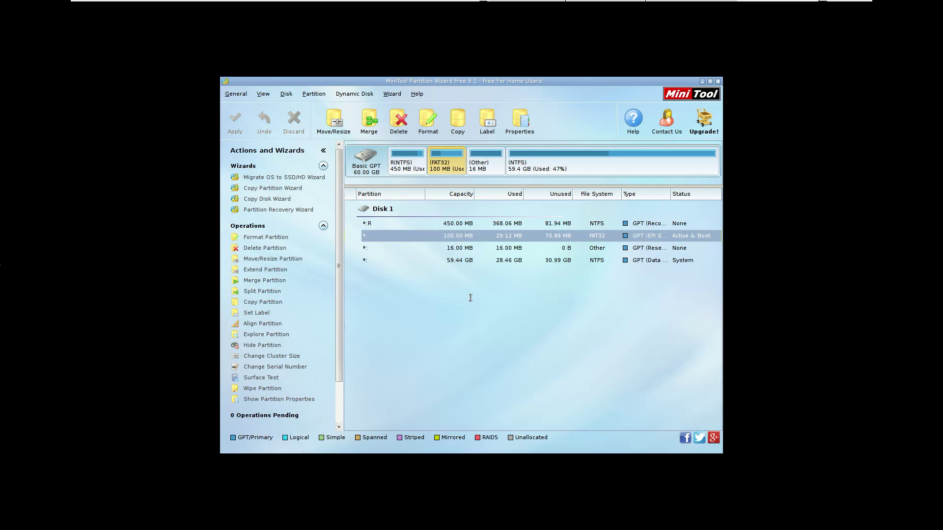
{"action": "key", "text": "Up"}
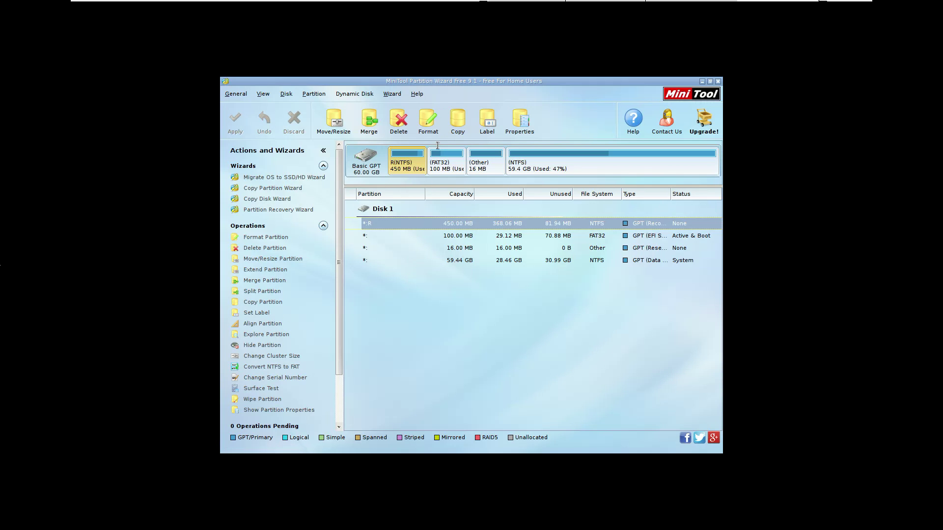
{"action": "left_click", "coordinate": [445, 160]}
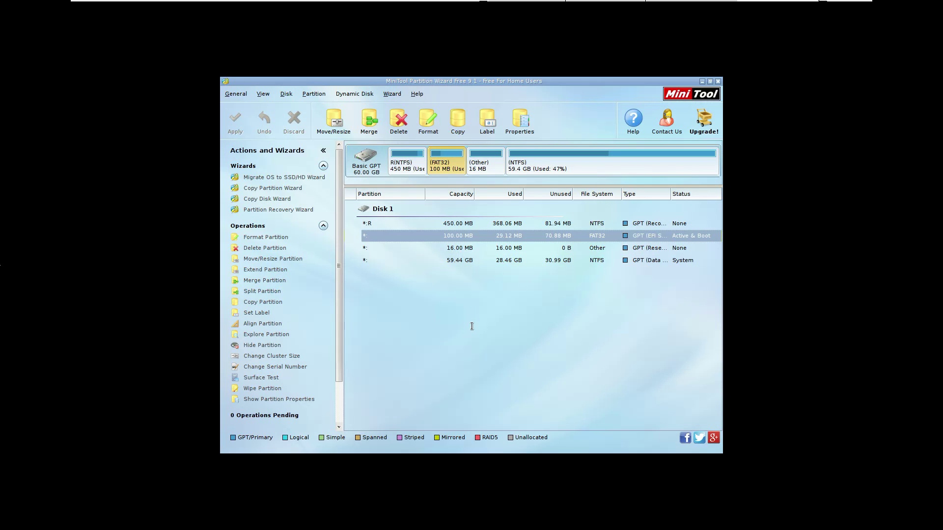
- Shrink the NTFS system partition to about 58.5 GB, leaving about 945 MB unallocated before it and 16 MB after it
{"action": "right_click", "coordinate": [556, 169]}
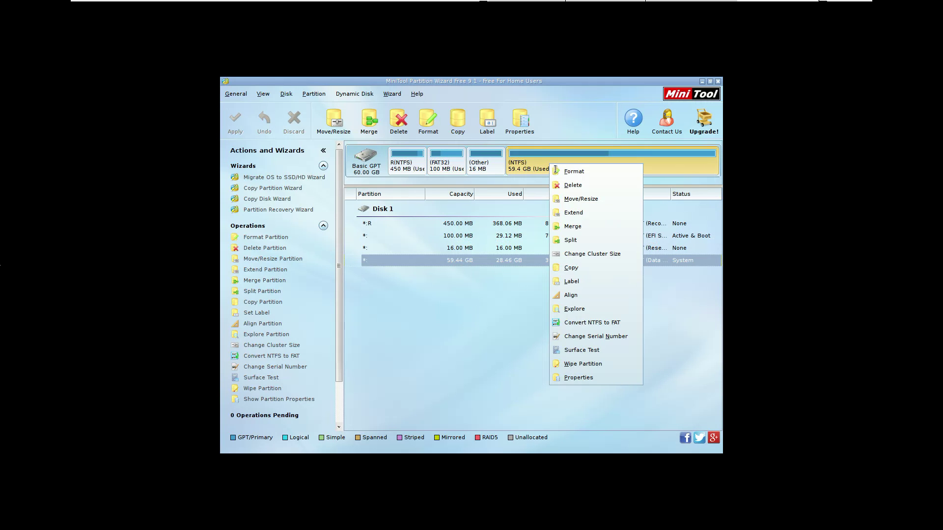
{"action": "left_click", "coordinate": [591, 204]}
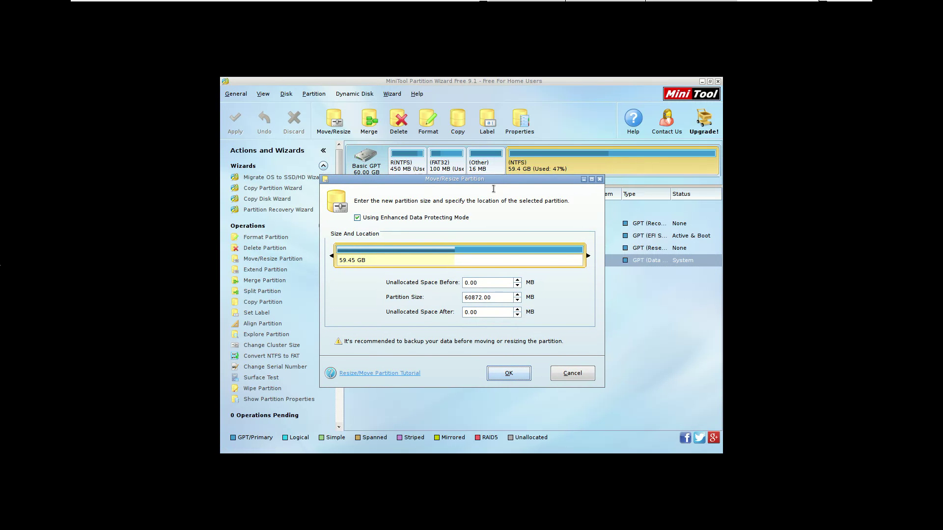
{"action": "left_click_drag", "start_coordinate": [588, 256], "coordinate": [584, 257]}
{"action": "left_click_drag", "start_coordinate": [474, 313], "coordinate": [447, 319]}
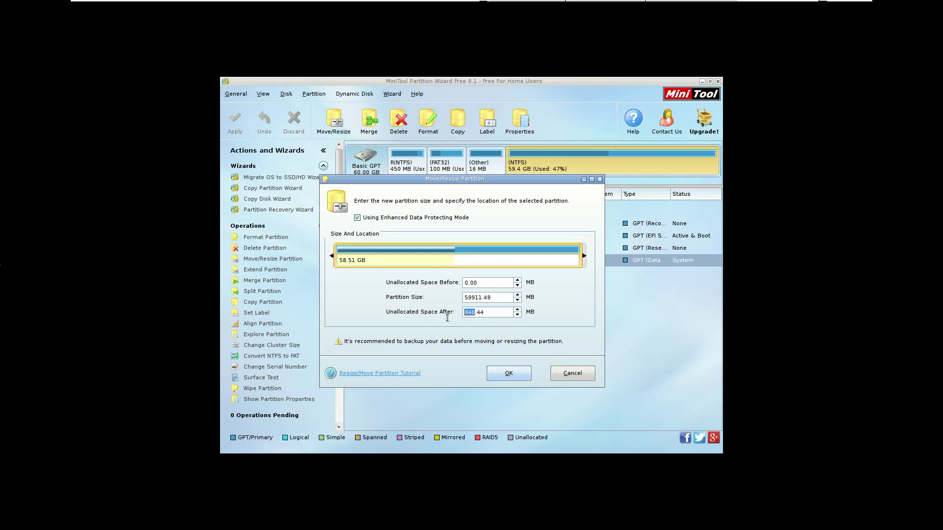
{"action": "type", "text": "16."}
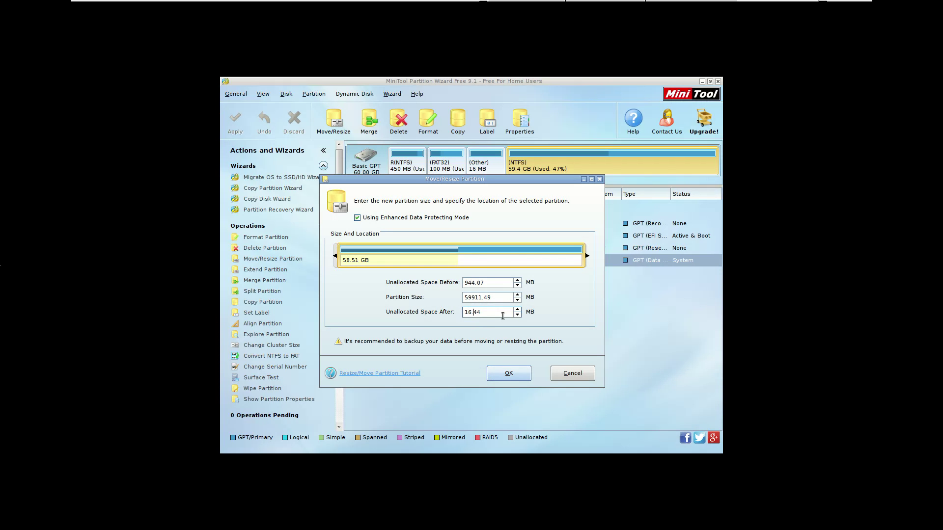
{"action": "type", "text": "00"}
{"action": "left_click", "coordinate": [483, 284]}
{"action": "left_click", "coordinate": [508, 373]}
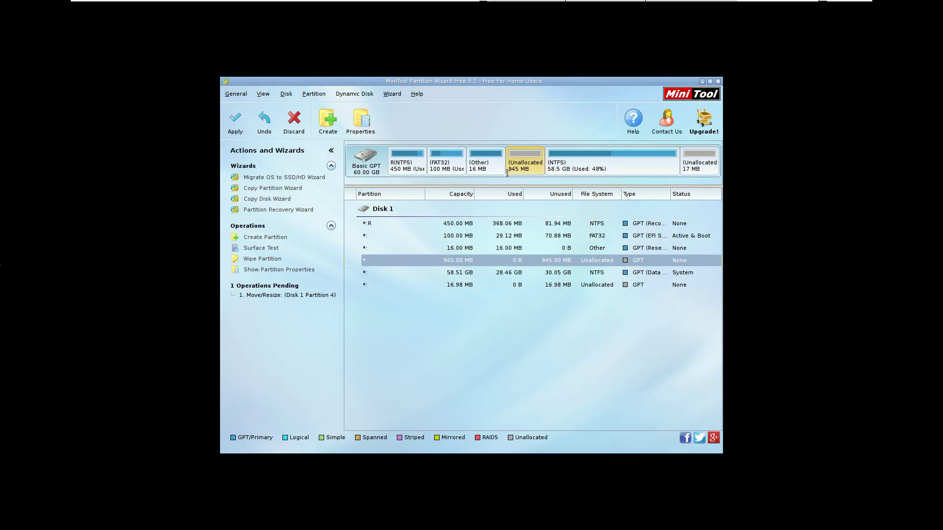
- Copy the 16 MB reserved partition into the unallocated space at the disk's end and delete the original
{"action": "left_click", "coordinate": [491, 168]}
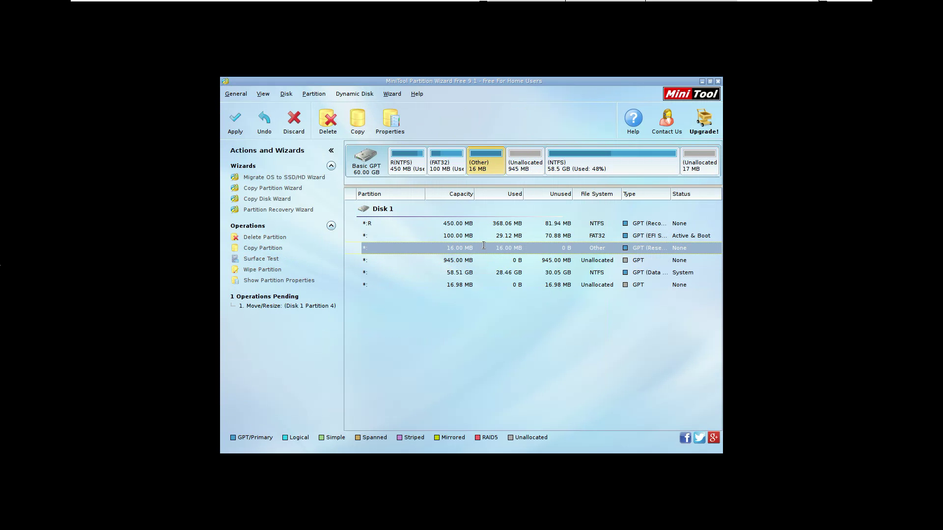
{"action": "right_click", "coordinate": [491, 168]}
{"action": "left_click", "coordinate": [527, 189]}
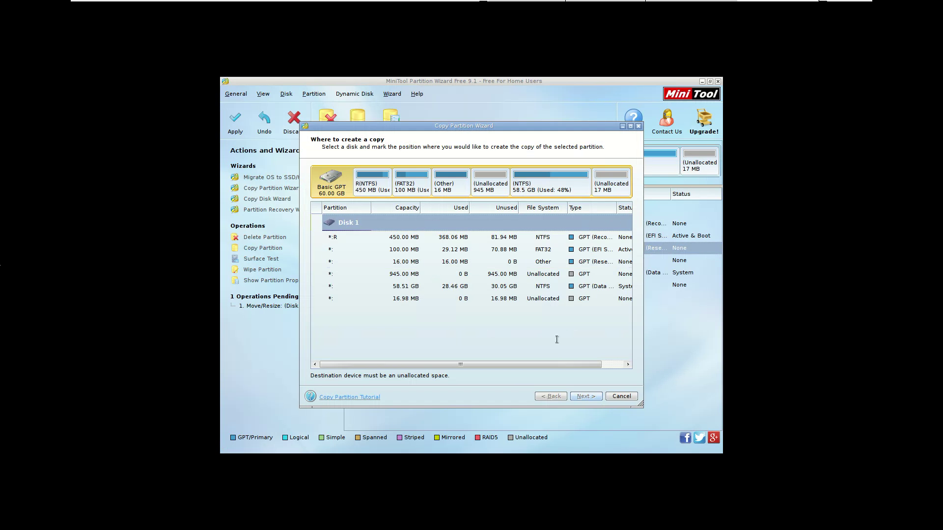
{"action": "left_click", "coordinate": [612, 182]}
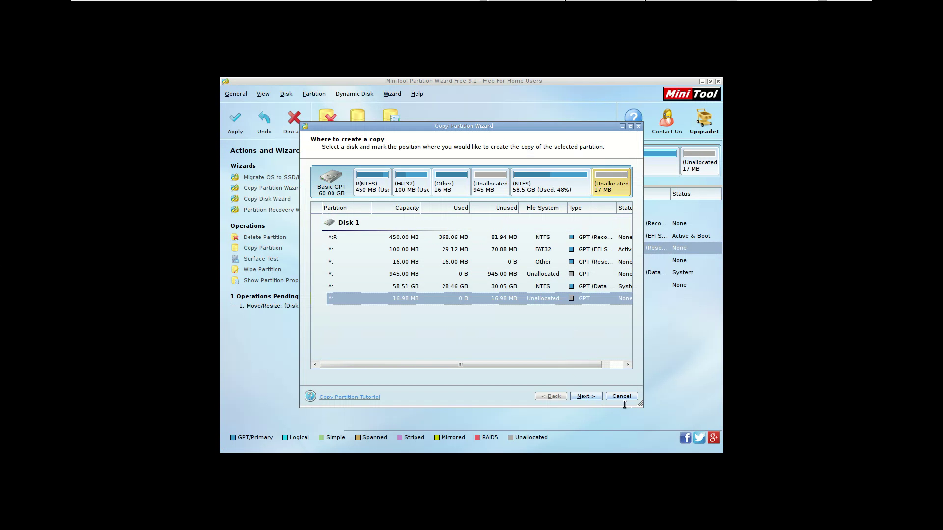
{"action": "left_click", "coordinate": [590, 398]}
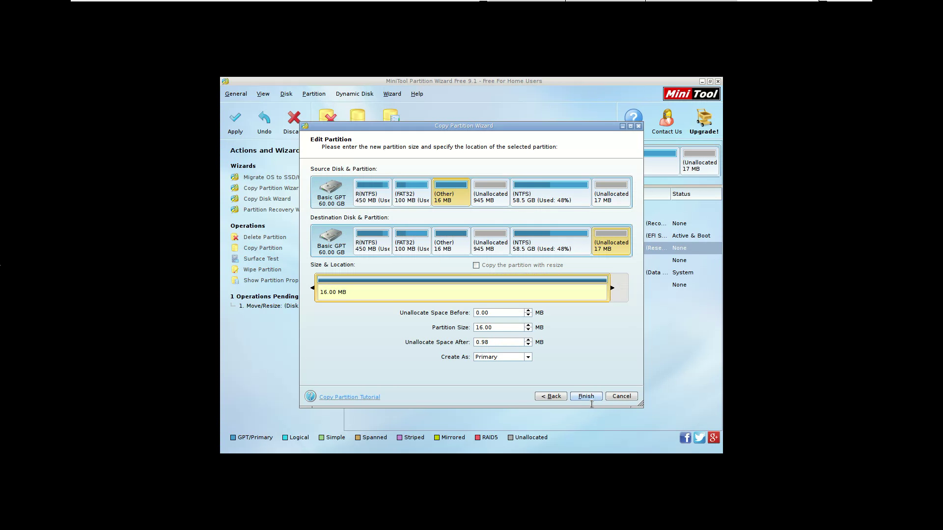
{"action": "left_click", "coordinate": [587, 398]}
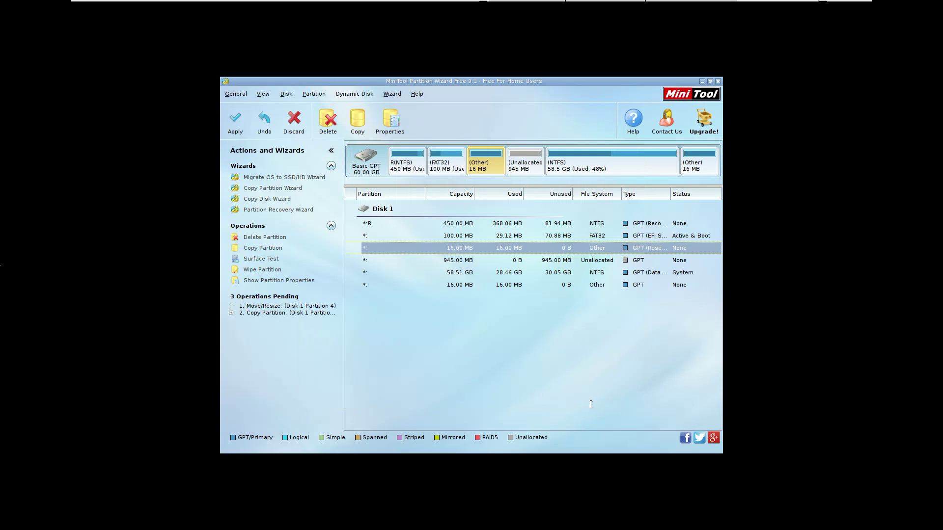
{"action": "right_click", "coordinate": [484, 166]}
{"action": "left_click", "coordinate": [498, 167]}
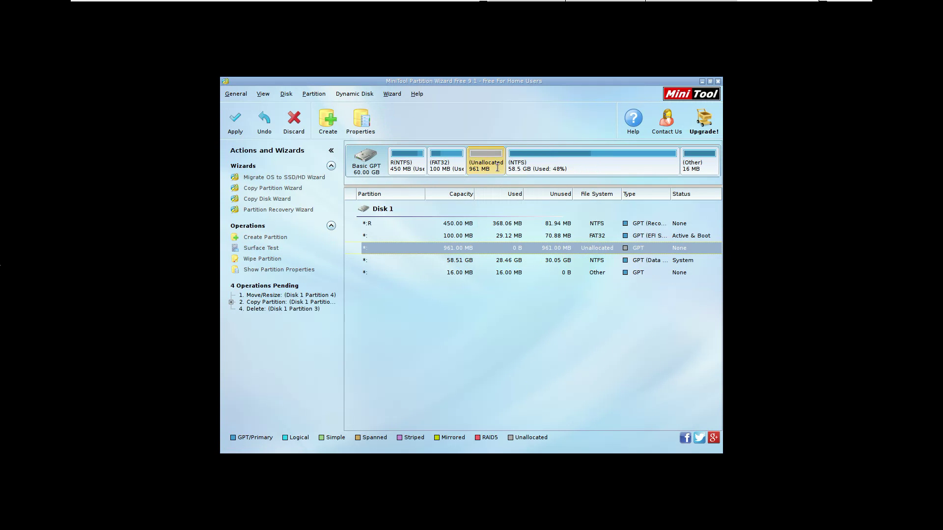
- Enlarge the FAT32 EFI system partition to about 329 MB using the unallocated space directly after it
{"action": "left_click", "coordinate": [443, 160]}
{"action": "right_click", "coordinate": [447, 162]}
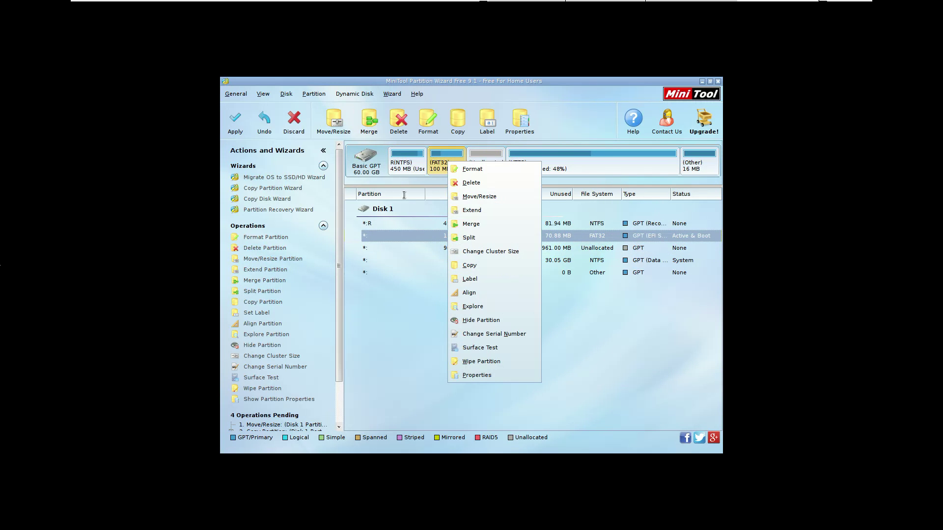
{"action": "left_click", "coordinate": [488, 202]}
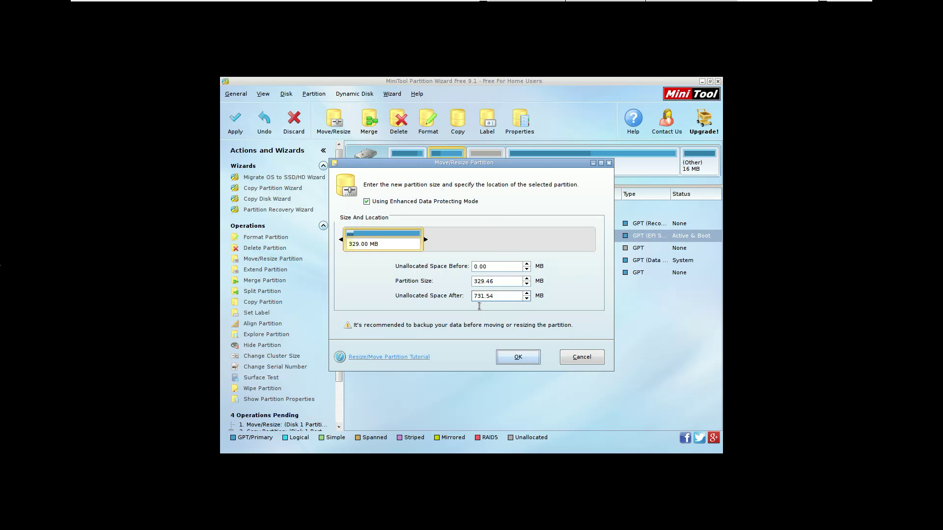
{"action": "double_click", "coordinate": [478, 281]}
{"action": "type", "text": "20"}
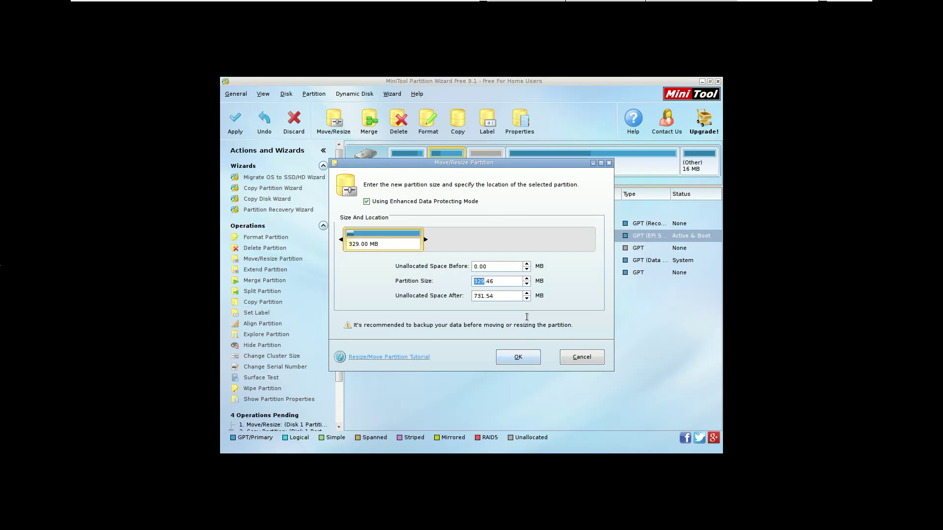
{"action": "type", "text": "0"}
{"action": "left_click", "coordinate": [511, 297]}
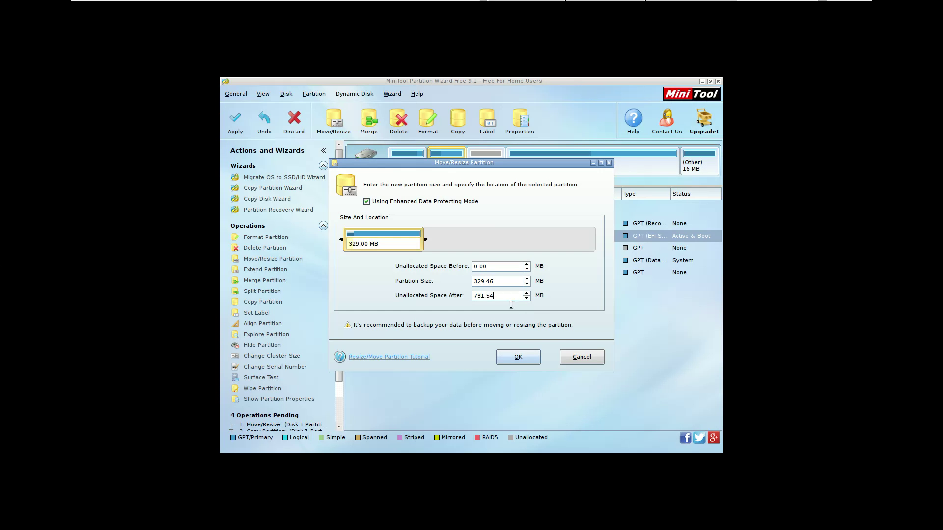
{"action": "double_click", "coordinate": [479, 281]}
{"action": "key", "text": "Right"}
{"action": "left_click", "coordinate": [529, 366]}
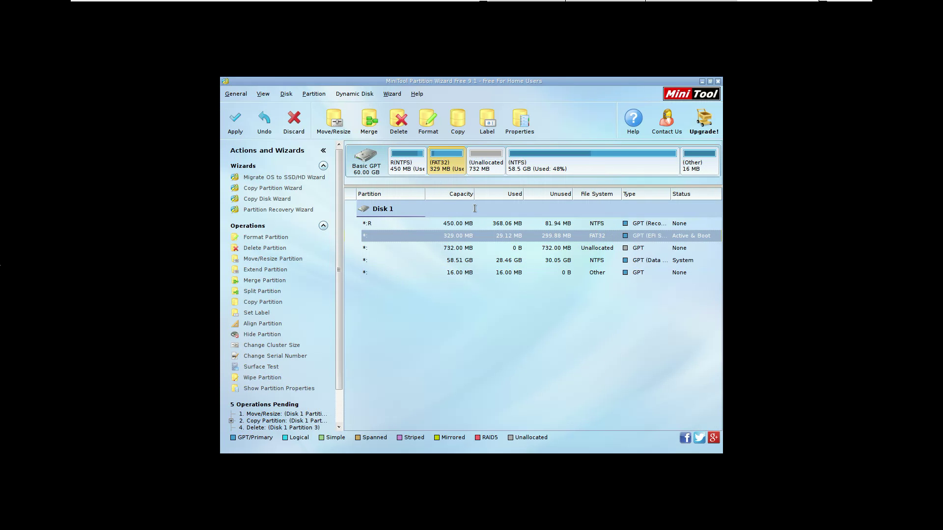
- Copy the 16 MB reserved partition from the disk's end to the start of the 732 MB unallocated space and delete the source partition
{"action": "left_click", "coordinate": [709, 162]}
{"action": "right_click", "coordinate": [708, 161]}
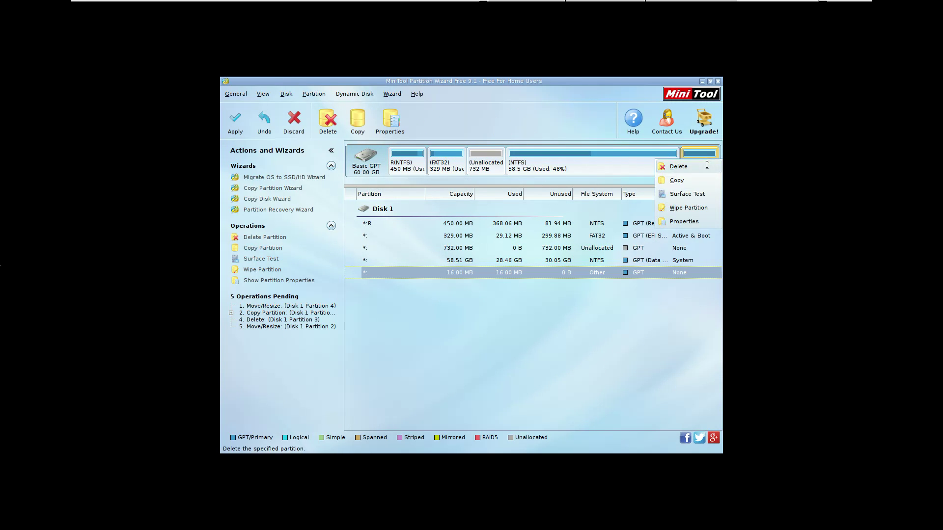
{"action": "left_click", "coordinate": [706, 185]}
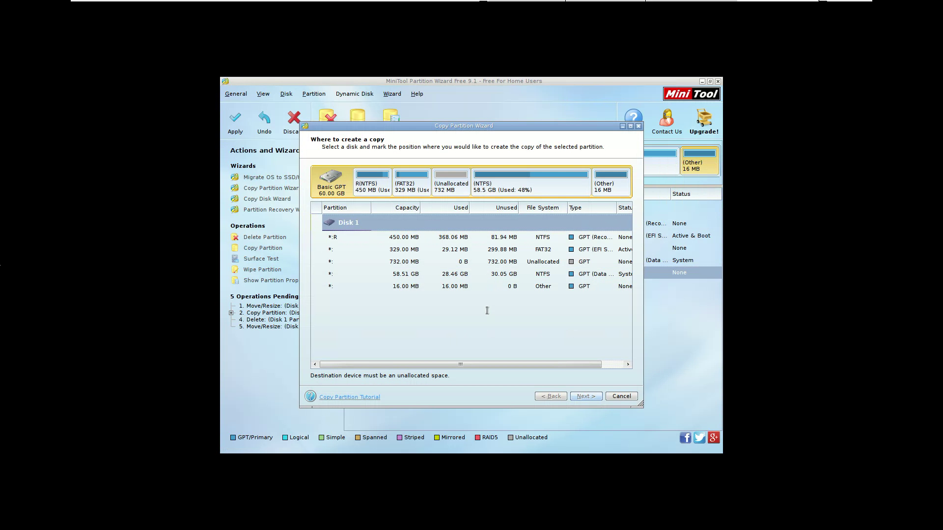
{"action": "left_click", "coordinate": [472, 262]}
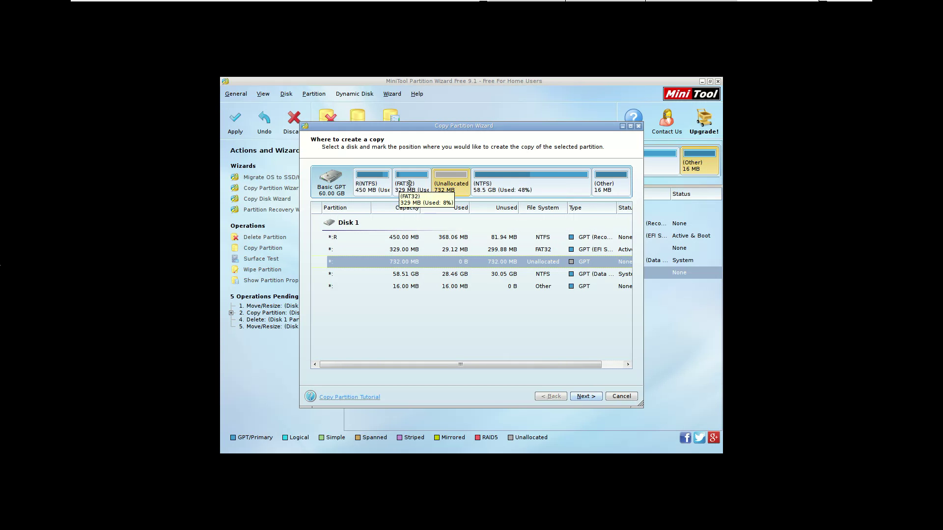
{"action": "left_click", "coordinate": [592, 400]}
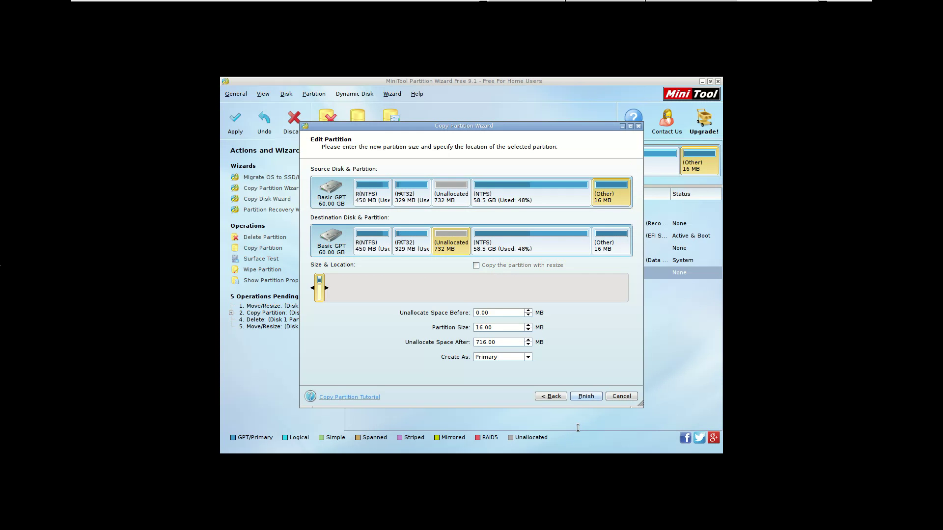
{"action": "left_click", "coordinate": [593, 398]}
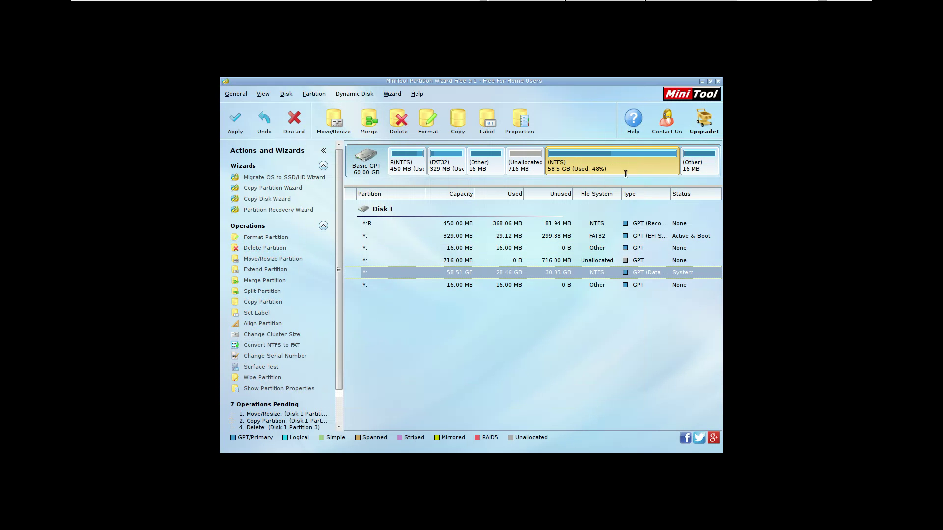
{"action": "left_click", "coordinate": [696, 163]}
{"action": "right_click", "coordinate": [696, 163]}
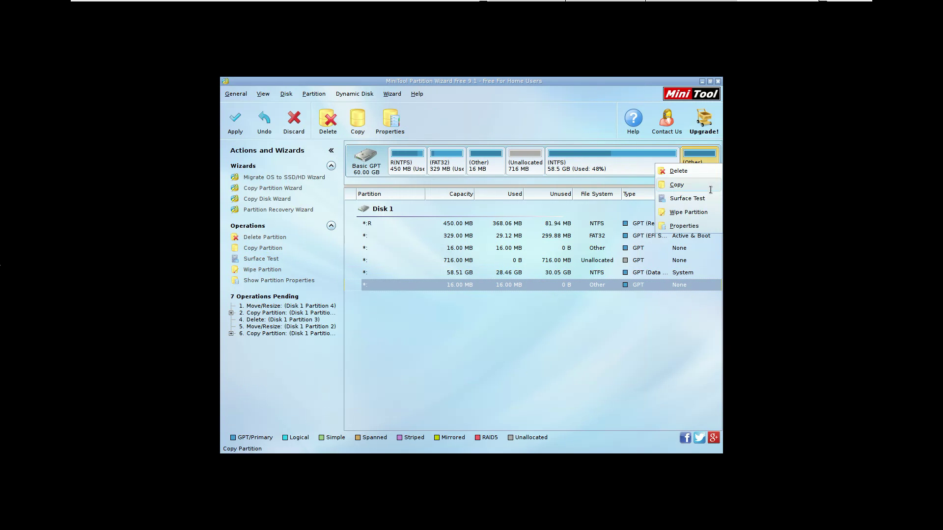
{"action": "left_click", "coordinate": [681, 172]}
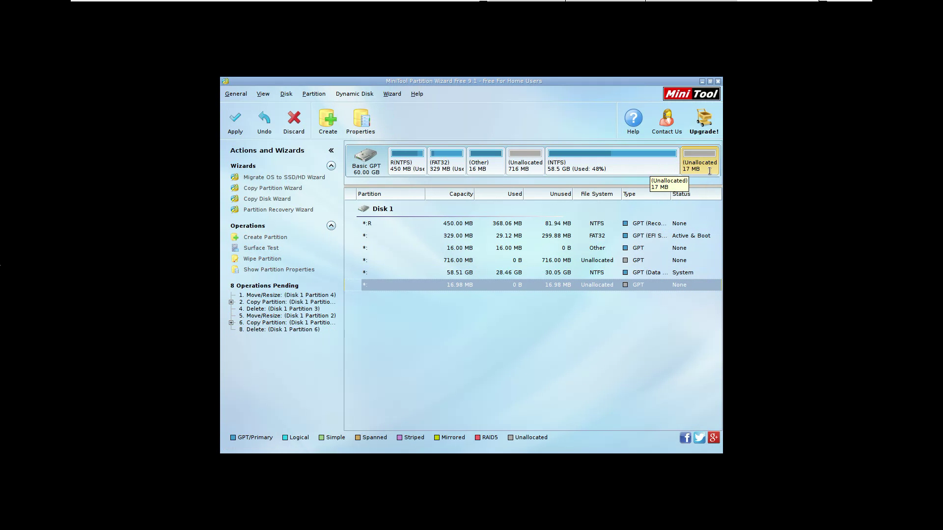
- Extend the NTFS system partition to about 59.2 GB, filling the unallocated space before and after it
{"action": "left_click", "coordinate": [614, 161]}
{"action": "right_click", "coordinate": [595, 161]}
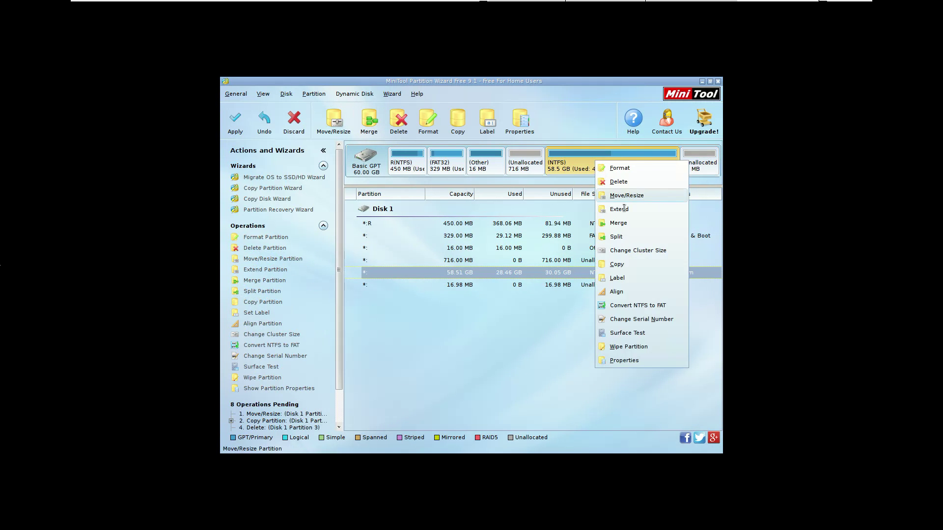
{"action": "left_click", "coordinate": [631, 196]}
{"action": "left_click_drag", "start_coordinate": [355, 244], "coordinate": [351, 244]}
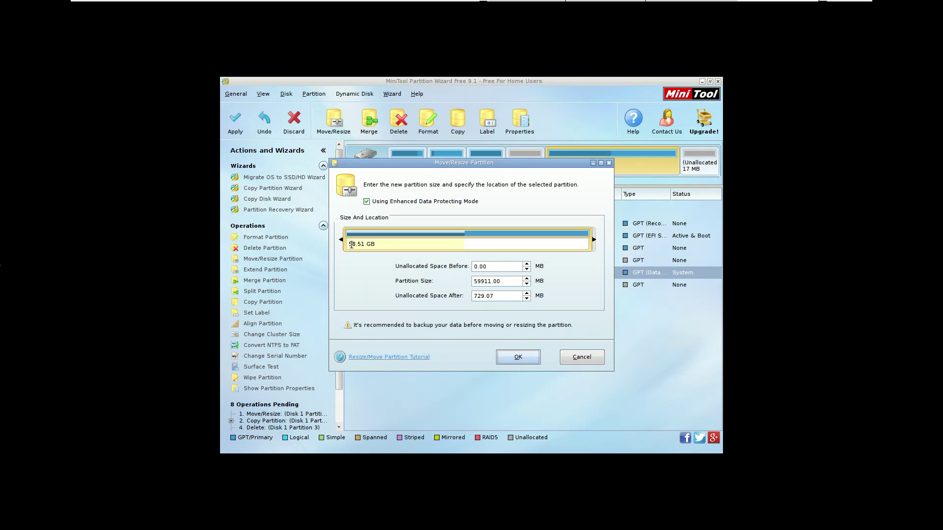
{"action": "left_click_drag", "start_coordinate": [595, 245], "coordinate": [601, 246]}
{"action": "left_click", "coordinate": [538, 359]}
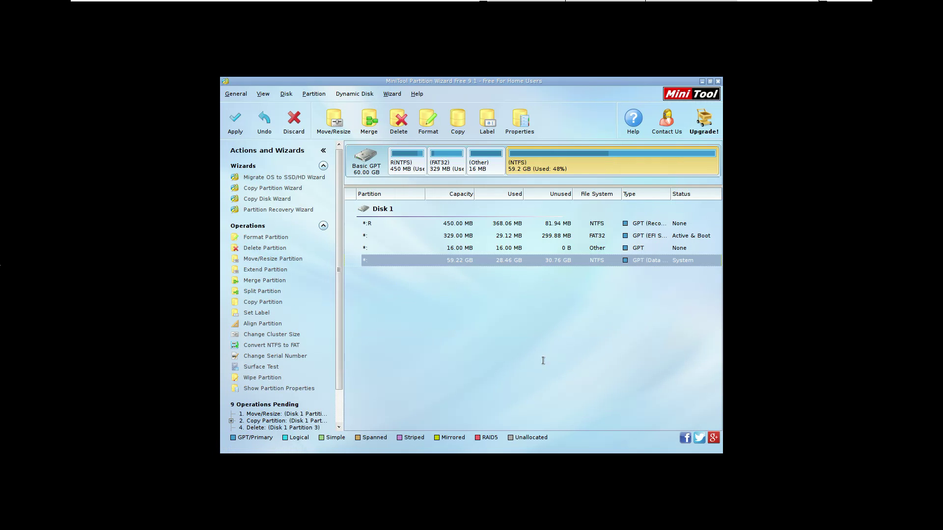
- Check the planned partition layout of Disk 1 and apply all pending changes
{"action": "left_click", "coordinate": [452, 165]}
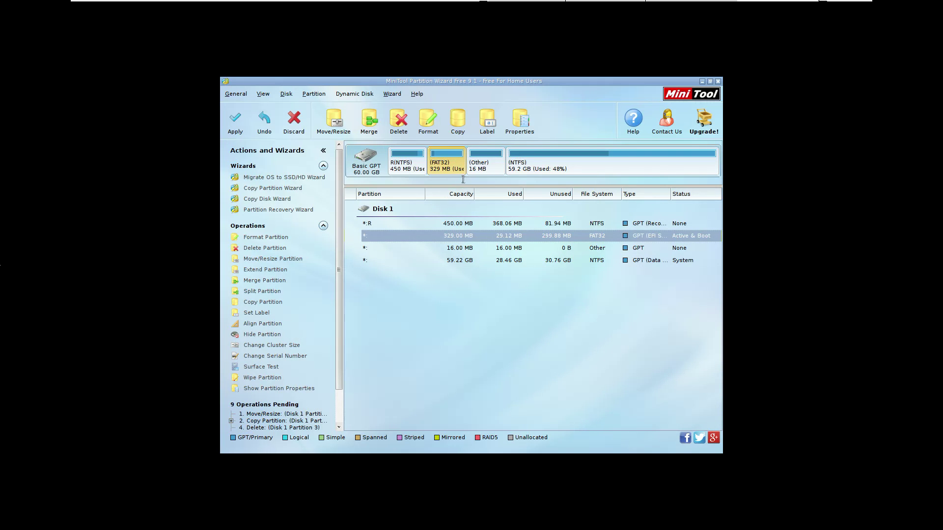
{"action": "left_click", "coordinate": [485, 165]}
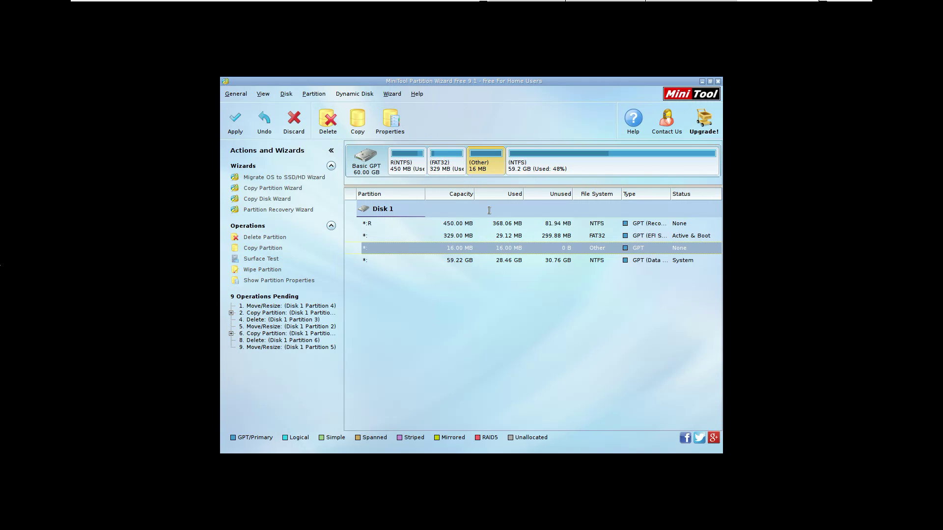
{"action": "left_click", "coordinate": [482, 260]}
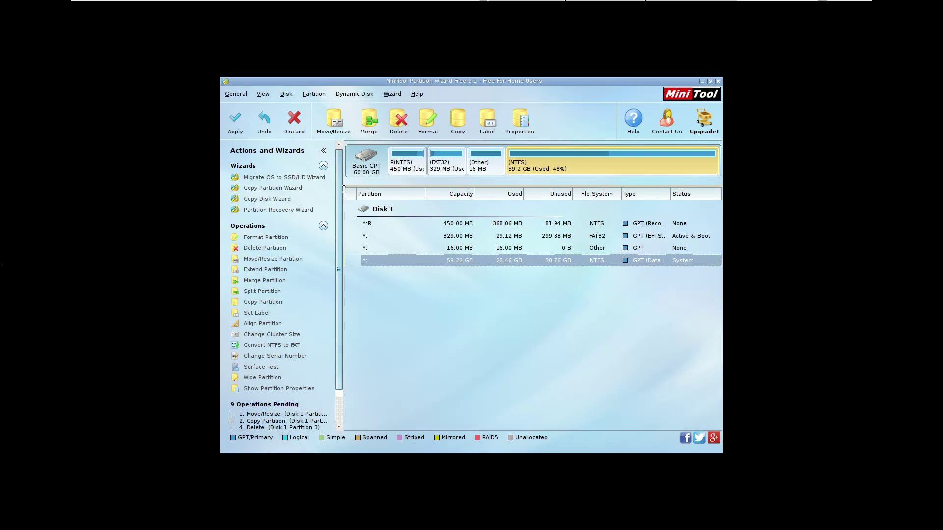
{"action": "scroll", "coordinate": [250, 360], "scroll_direction": "down", "scroll_amount": 3}
{"action": "scroll", "coordinate": [350, 262], "scroll_direction": "up", "scroll_amount": 3}
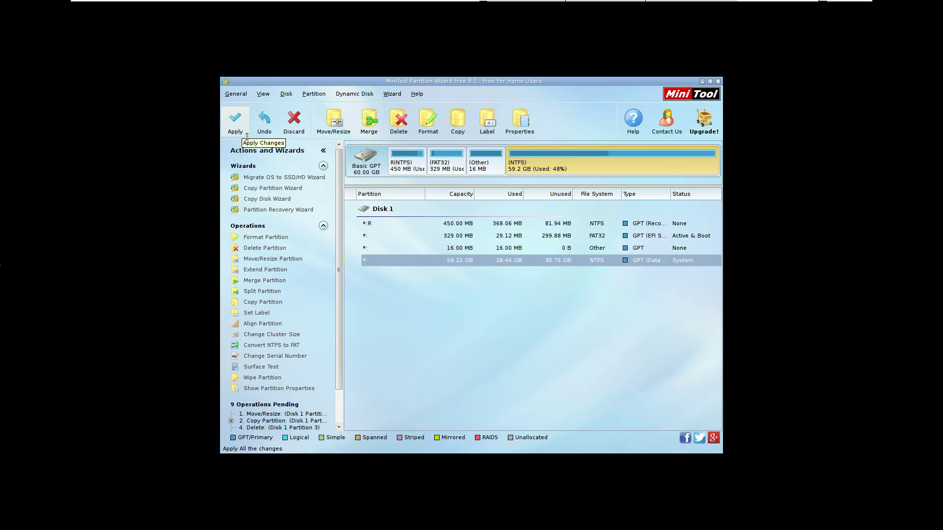
{"action": "left_click", "coordinate": [235, 123]}
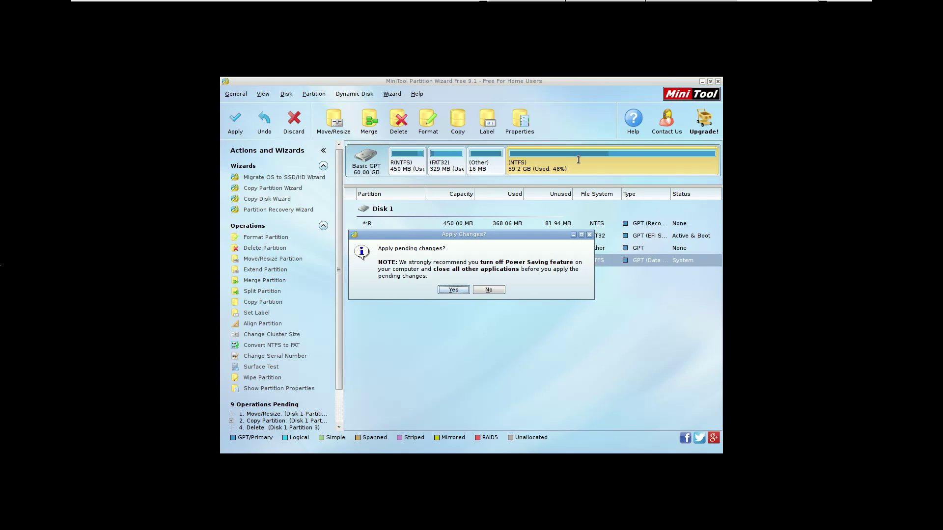
{"action": "left_click", "coordinate": [465, 291]}
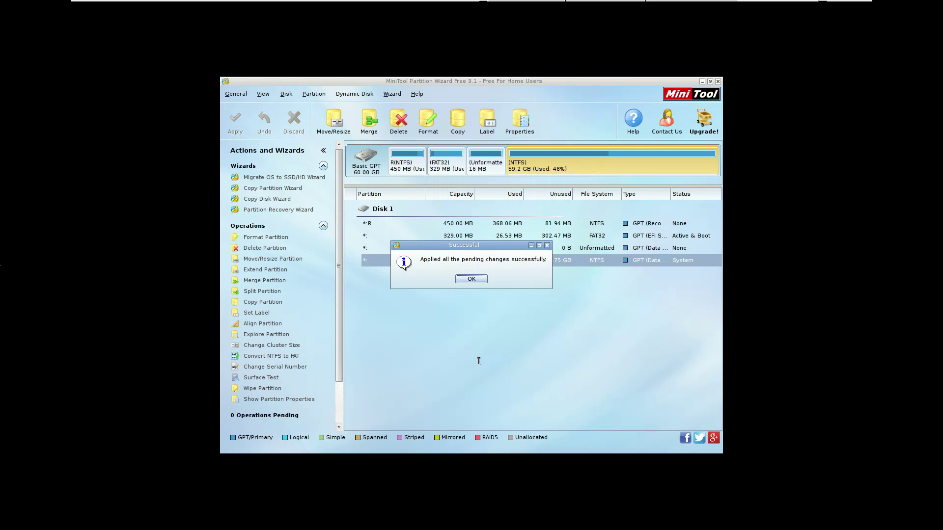
{"action": "left_click", "coordinate": [486, 280]}
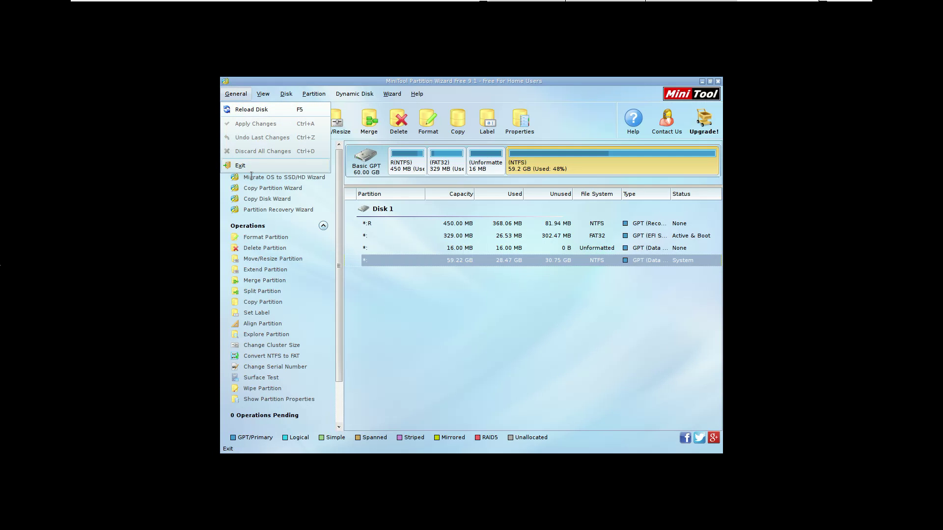
- Exit the bootable partition environment and sign in to Windows with the account PIN
{"action": "left_click", "coordinate": [245, 166]}
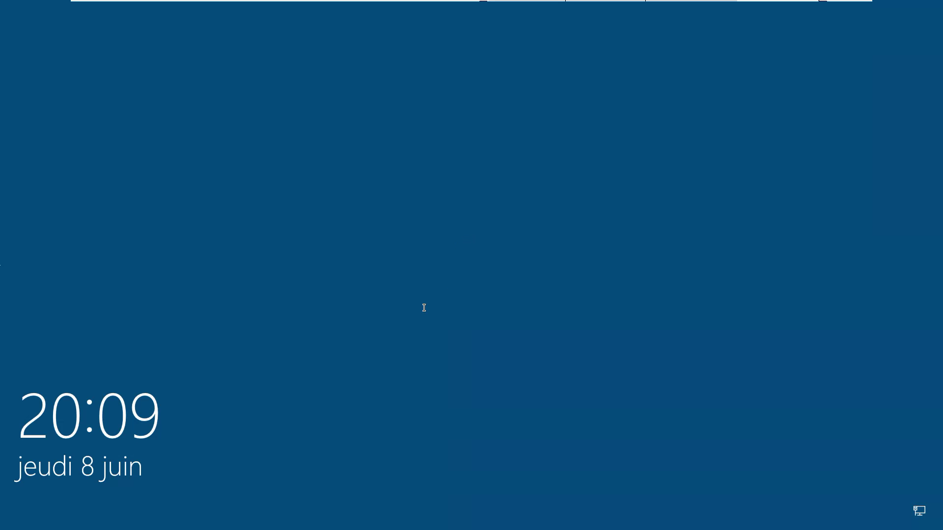
{"action": "left_click", "coordinate": [327, 235]}
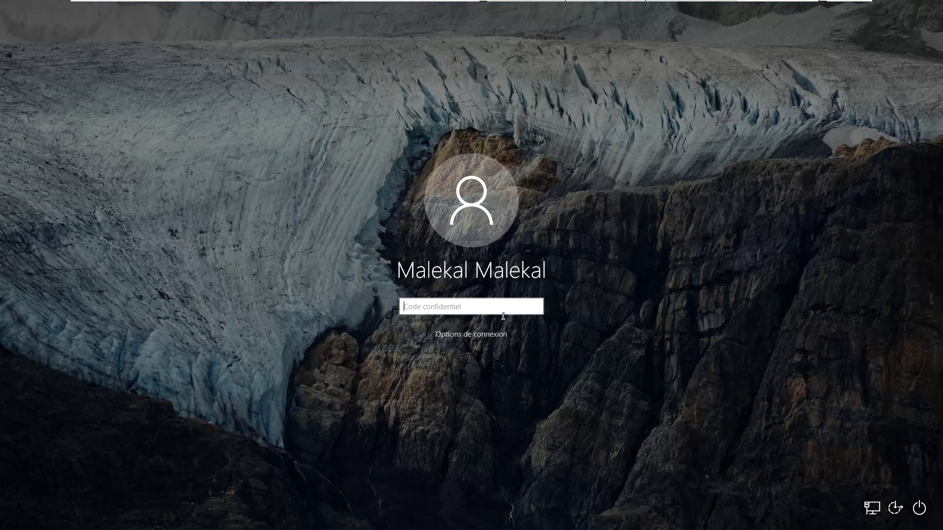
{"action": "type", "text": "******"}
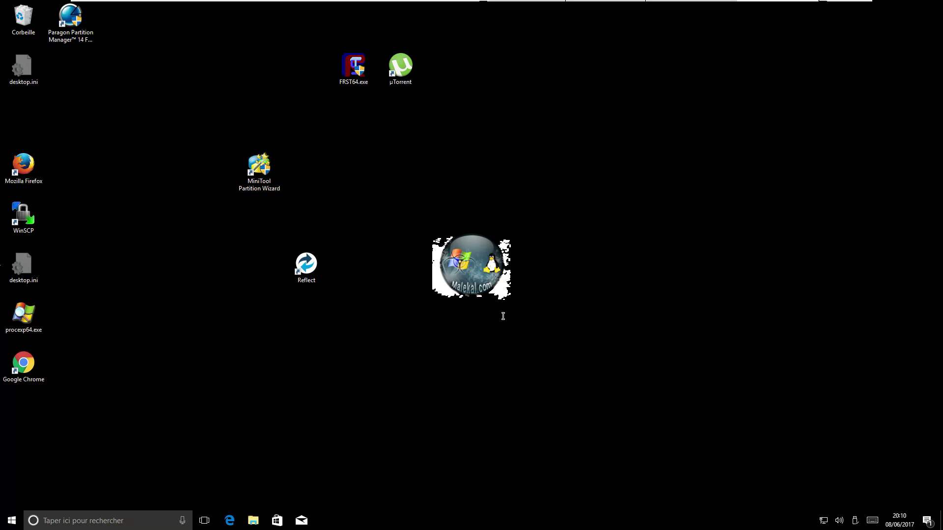
- Launch the installed MiniTool Partition Wizard from the Windows desktop and allow it to make changes to the device
{"action": "left_click_drag", "start_coordinate": [273, 178], "coordinate": [346, 175]}
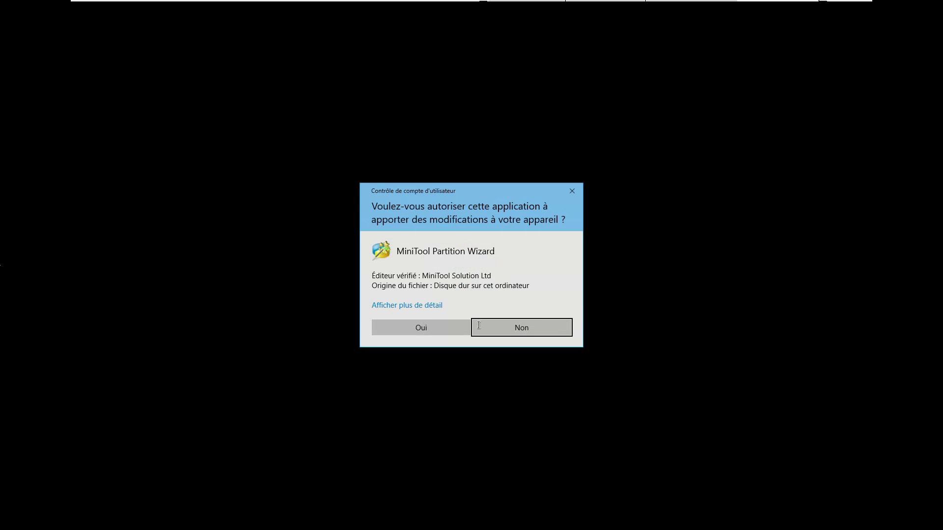
{"action": "left_click", "coordinate": [417, 327]}
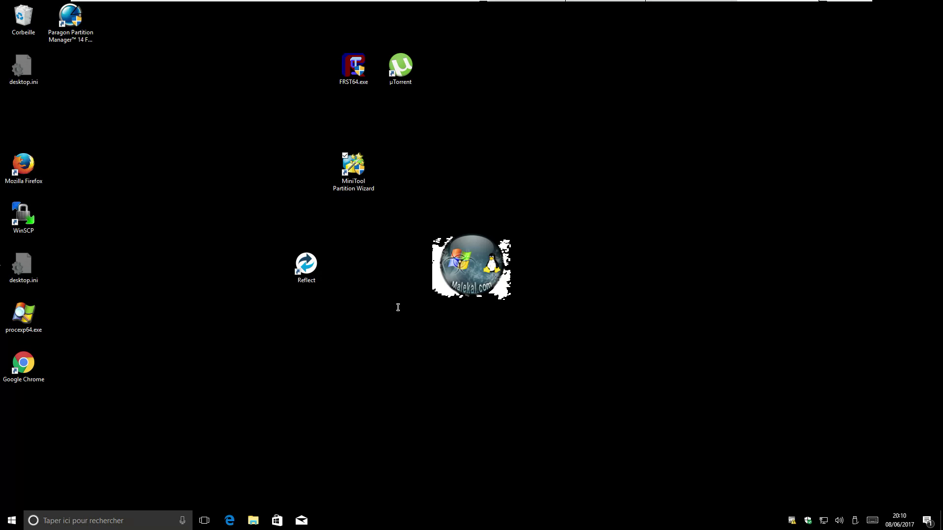
{"action": "double_click", "coordinate": [372, 176]}
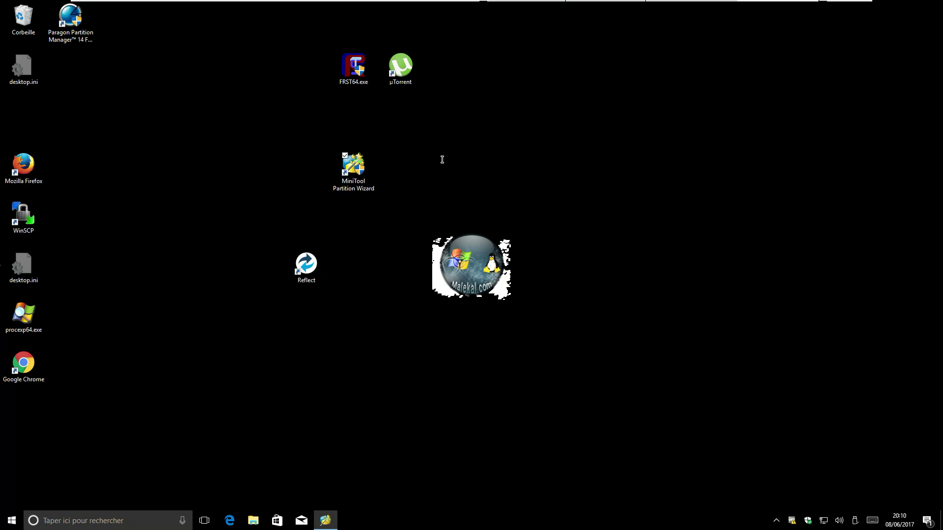
{"action": "left_click", "coordinate": [419, 182]}
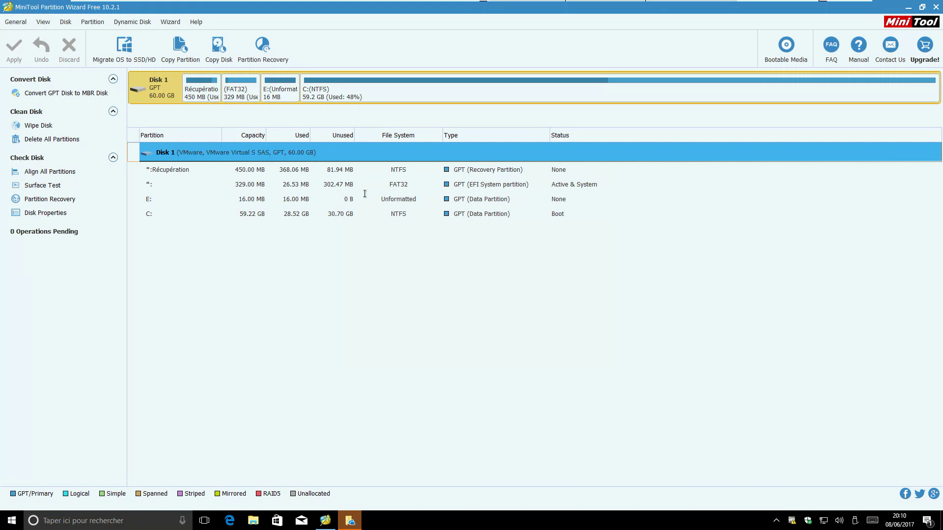
- Examine the recovery, EFI system, 16 MB and C: partitions on Disk 1 for their sizes, types and status
{"action": "left_click", "coordinate": [339, 176]}
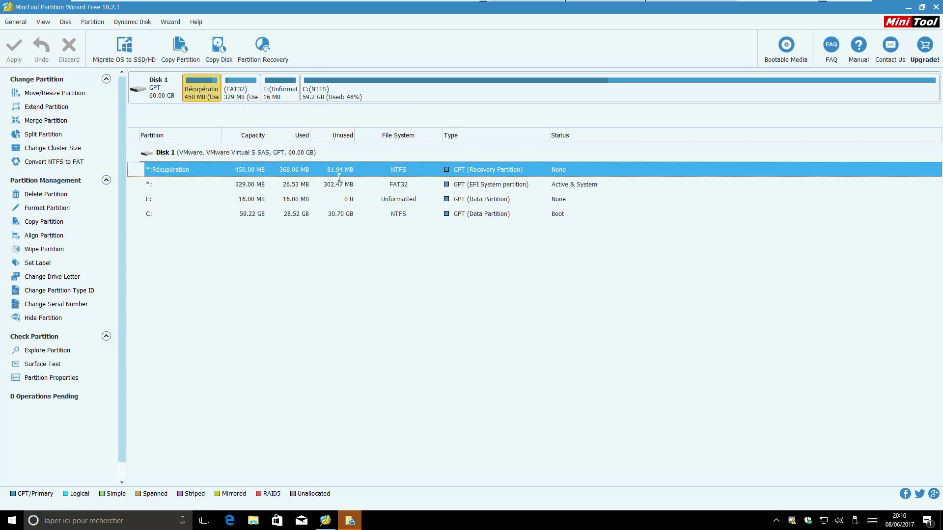
{"action": "left_click", "coordinate": [410, 192]}
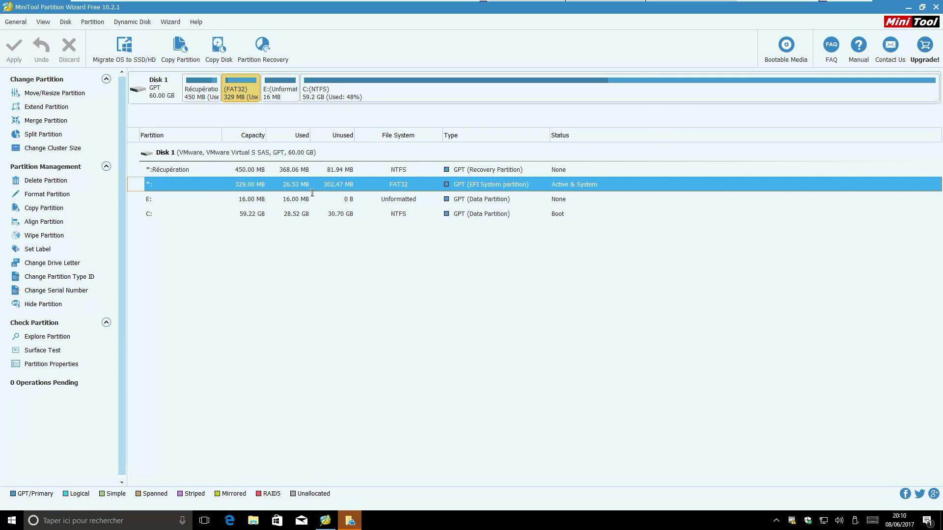
{"action": "left_click", "coordinate": [253, 197]}
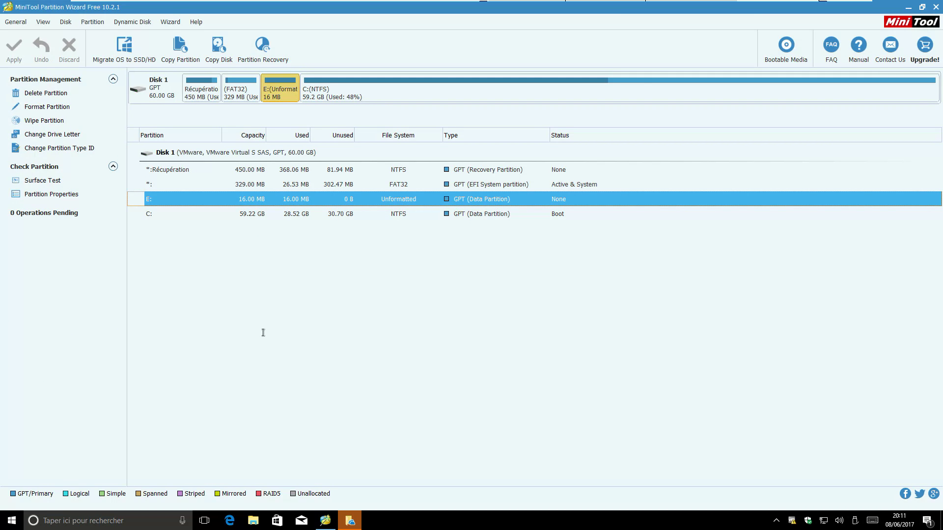
{"action": "left_click", "coordinate": [267, 214]}
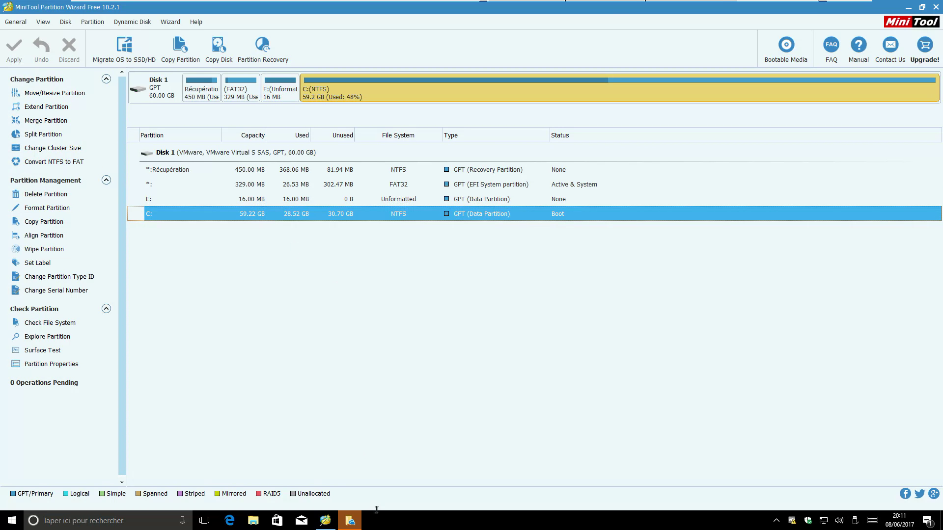
{"action": "left_click", "coordinate": [614, 132]}
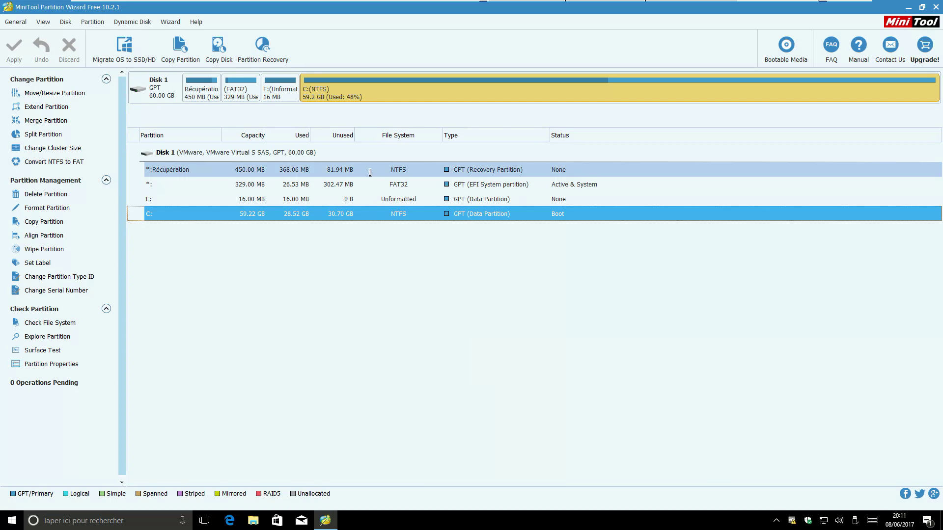
{"action": "left_click", "coordinate": [388, 170]}
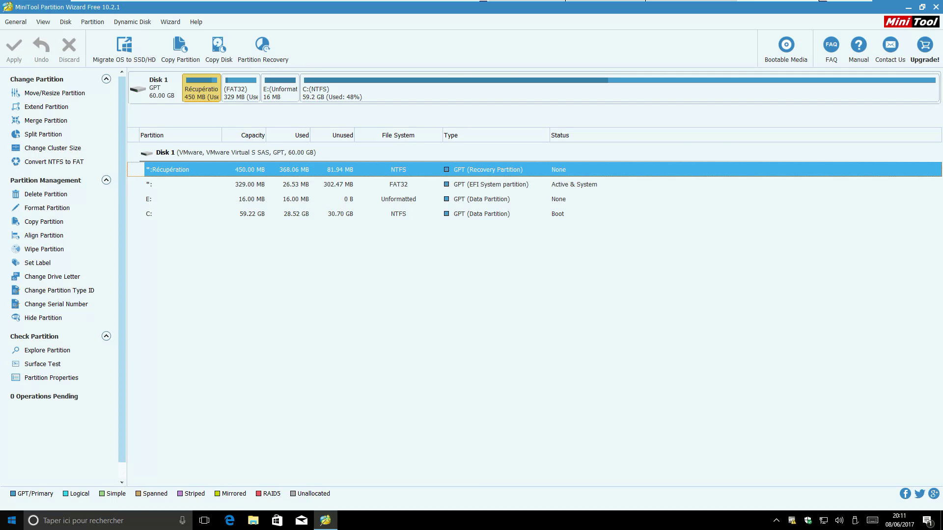
- Restart the Windows 10 virtual machine into advanced startup from the Windows recovery settings
{"action": "left_click", "coordinate": [12, 521]}
{"action": "left_click", "coordinate": [11, 475]}
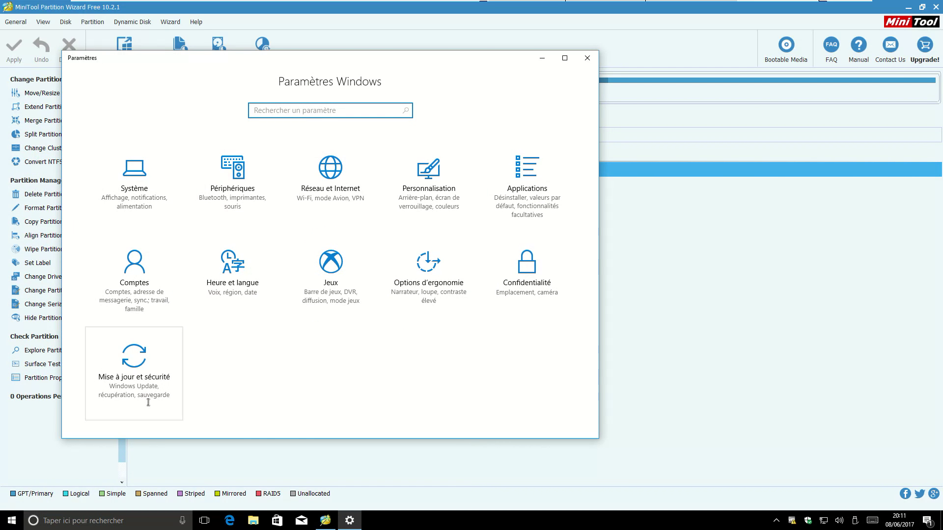
{"action": "left_click", "coordinate": [147, 392]}
{"action": "left_click", "coordinate": [128, 261]}
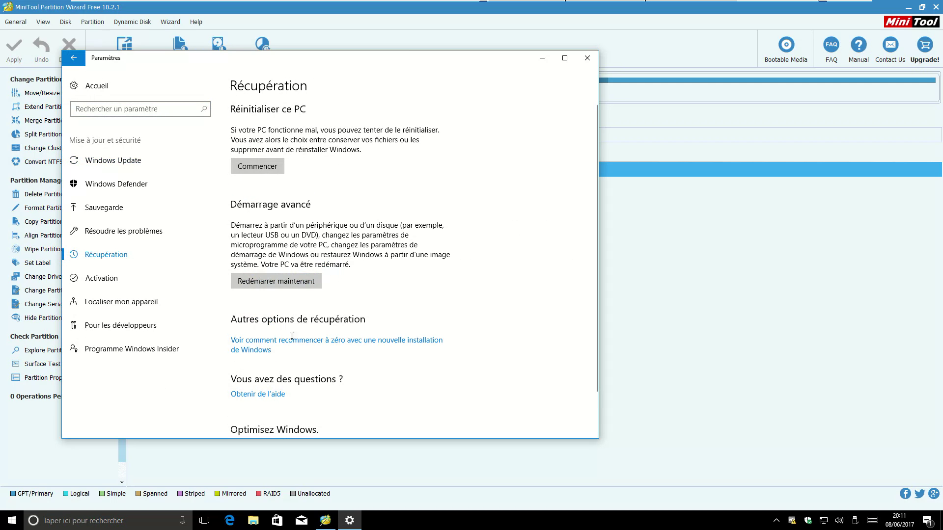
{"action": "left_click", "coordinate": [291, 287]}
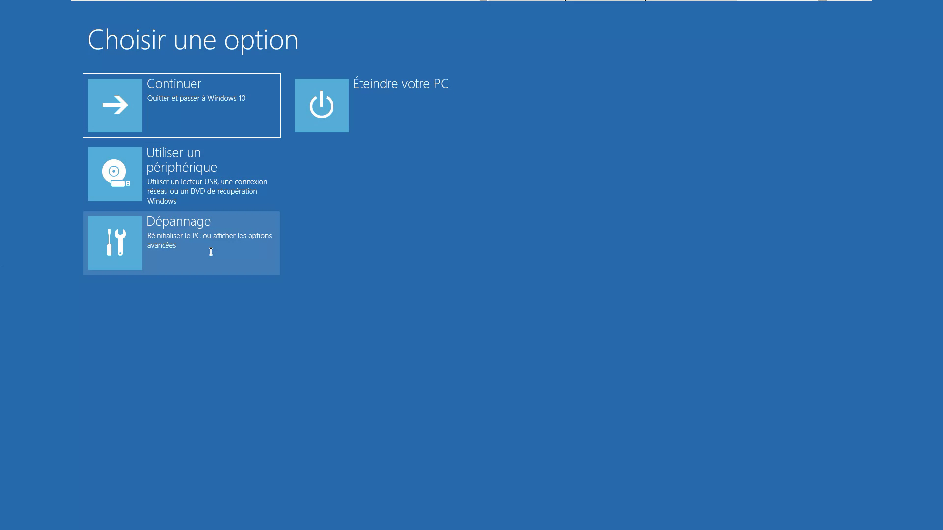
- Examine the advanced troubleshooting options, return to the troubleshooting choices and take the virtual machine out of full-screen view
{"action": "left_click", "coordinate": [196, 241]}
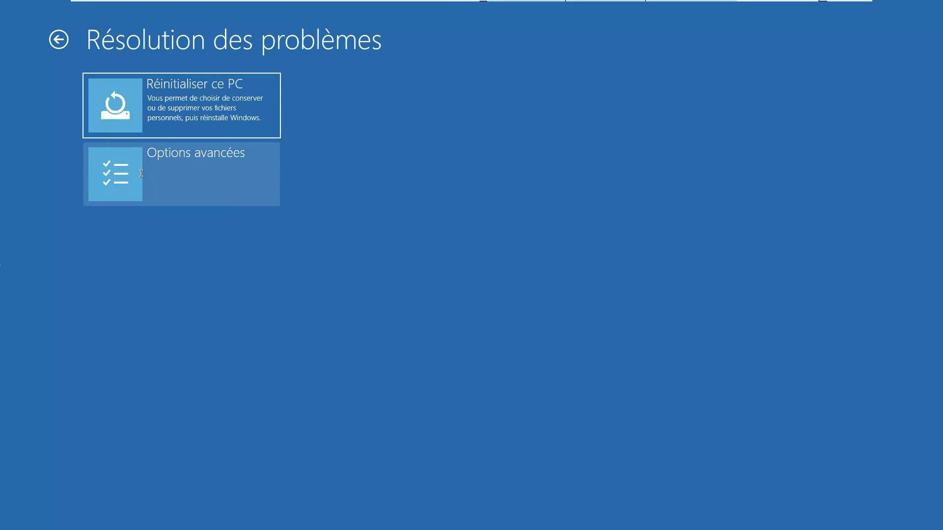
{"action": "left_click", "coordinate": [203, 173]}
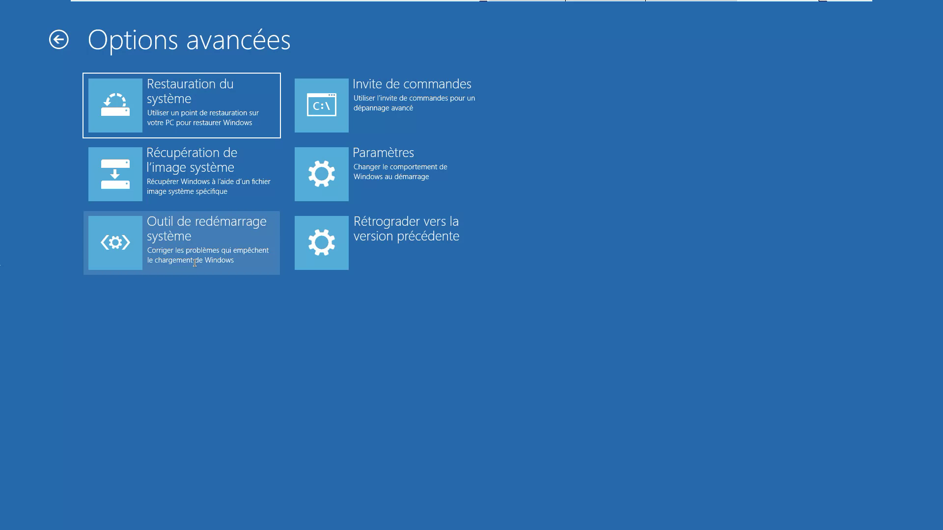
{"action": "left_click", "coordinate": [59, 39]}
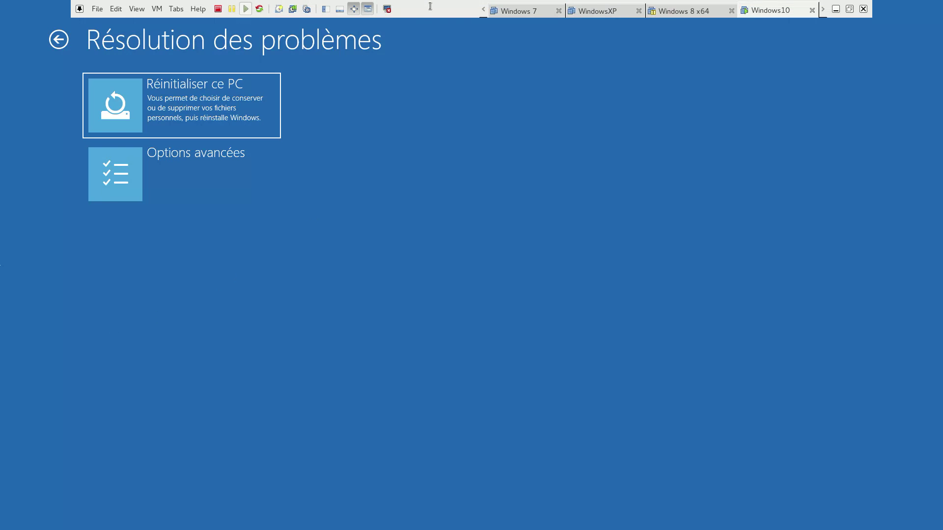
{"action": "left_click", "coordinate": [387, 11]}
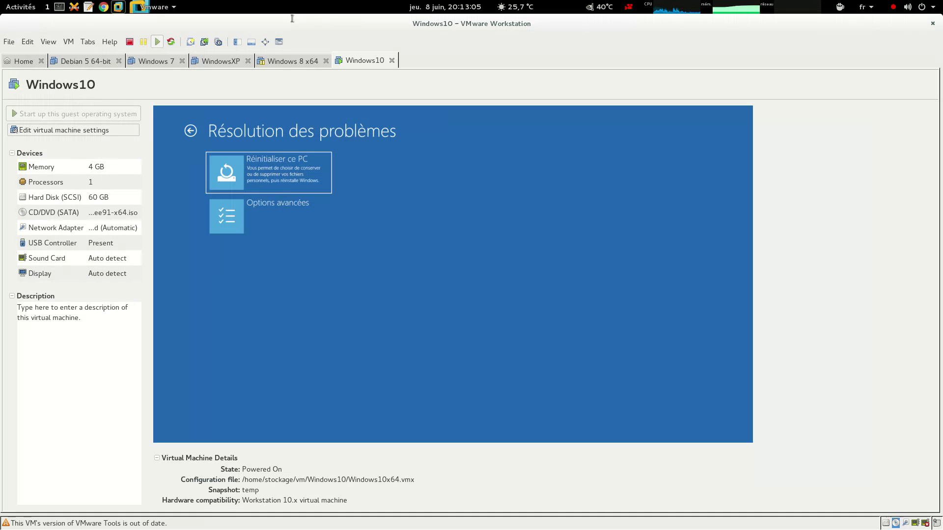